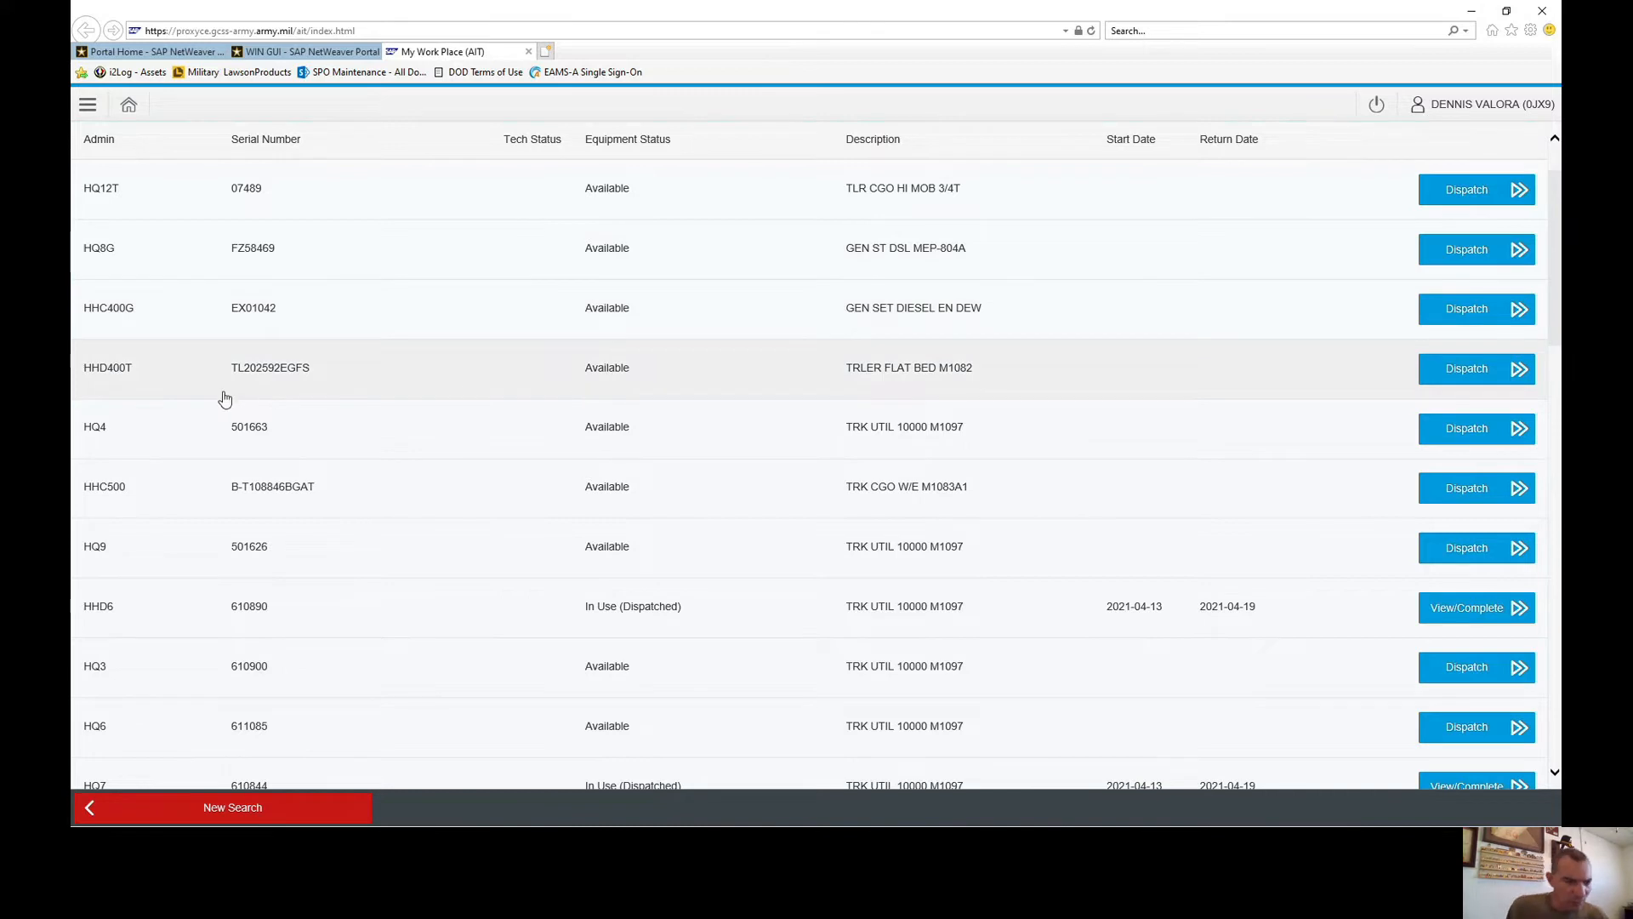
Start a dispatch for the available truck HQ9 and enter "teaching dispatches" as its description.
scroll(255, 404, "down", 1)
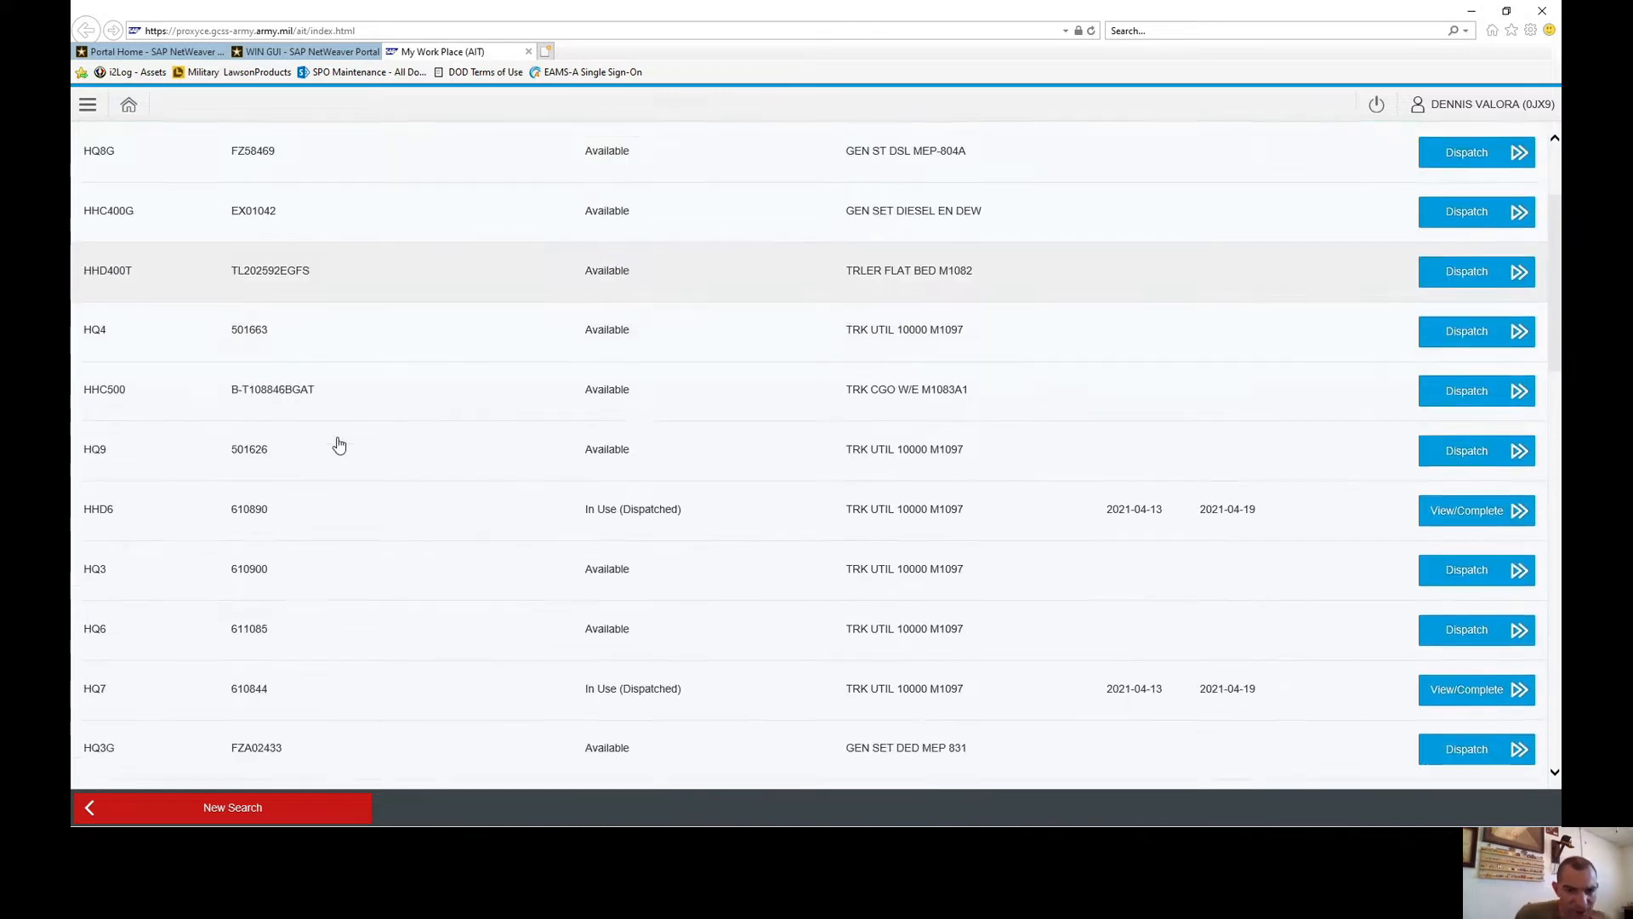
scroll(292, 578, "down", 2)
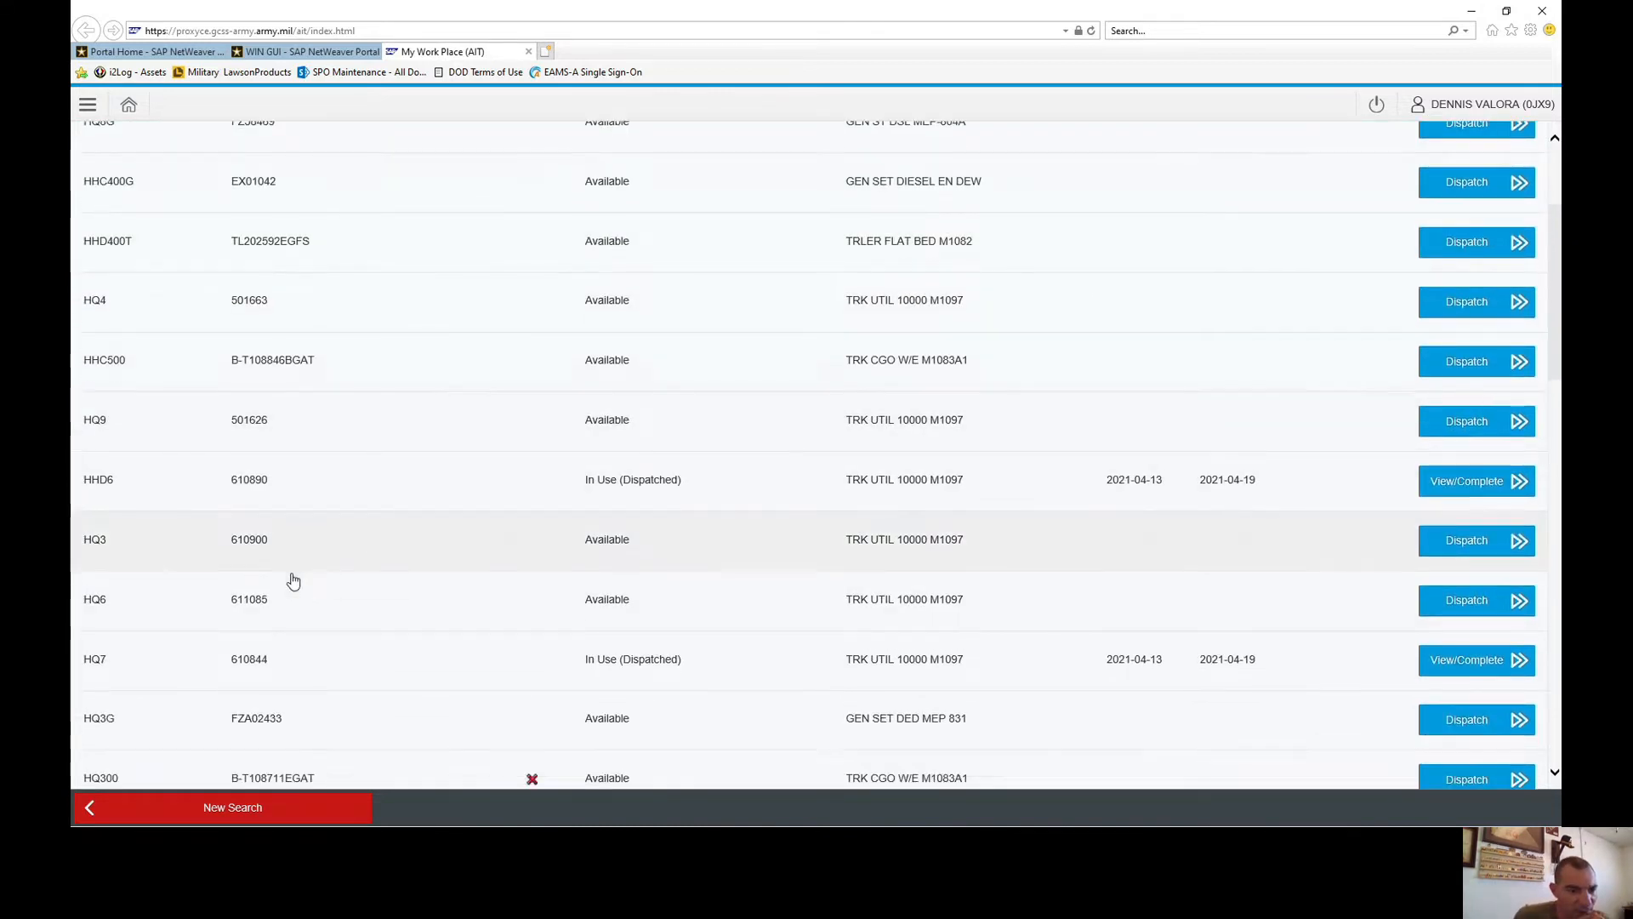
scroll(293, 576, "up", 2)
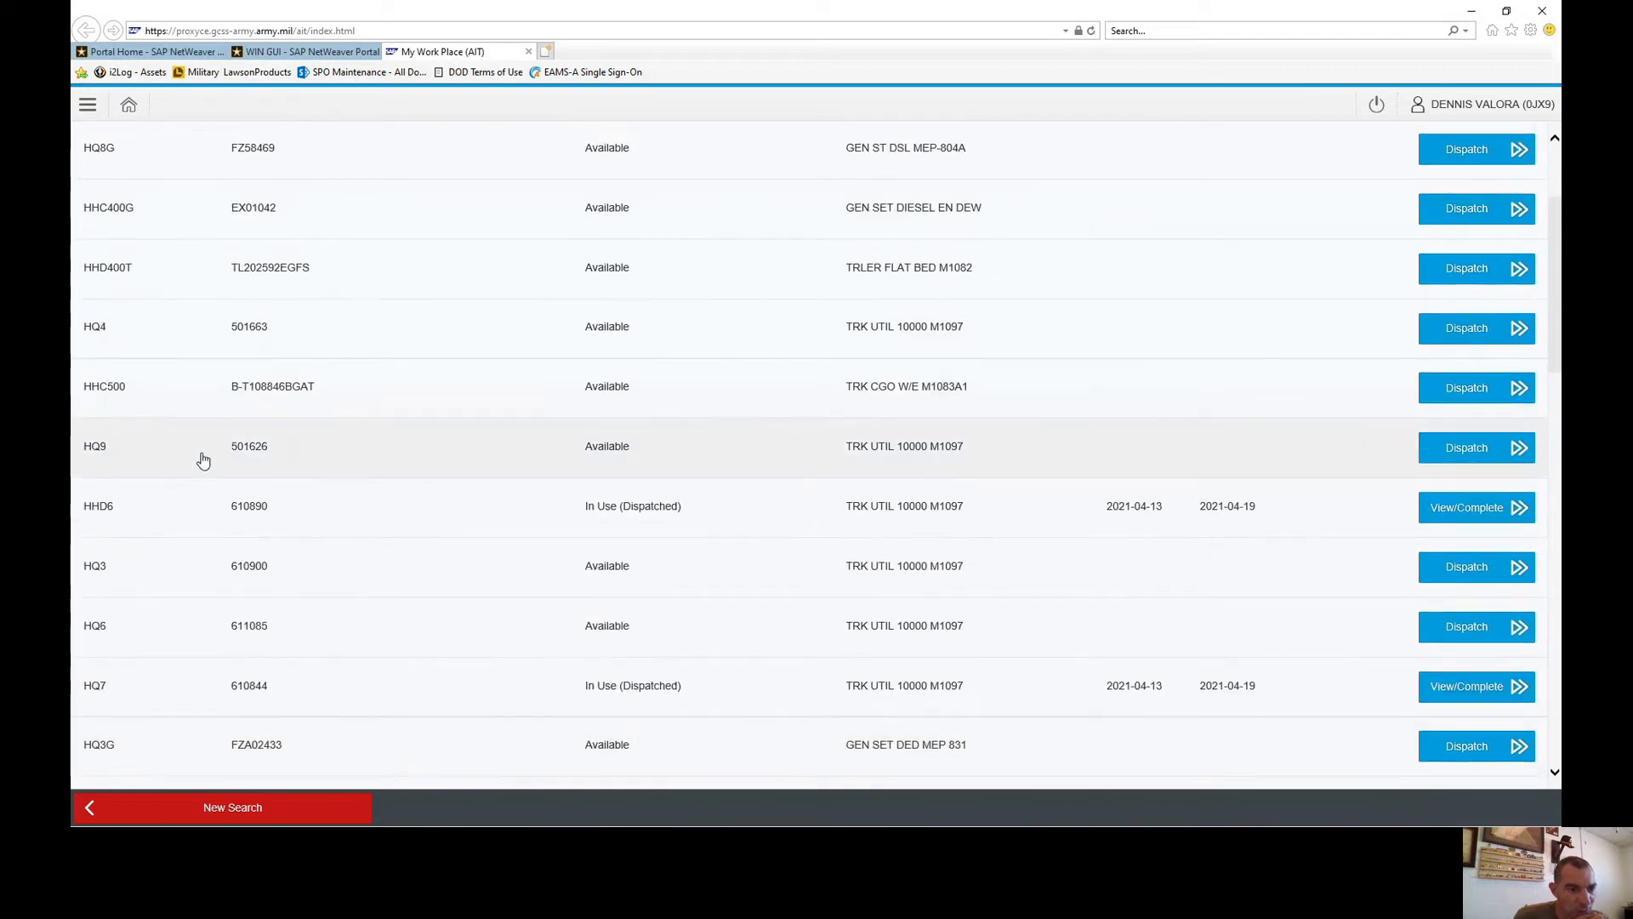
left_click(685, 449)
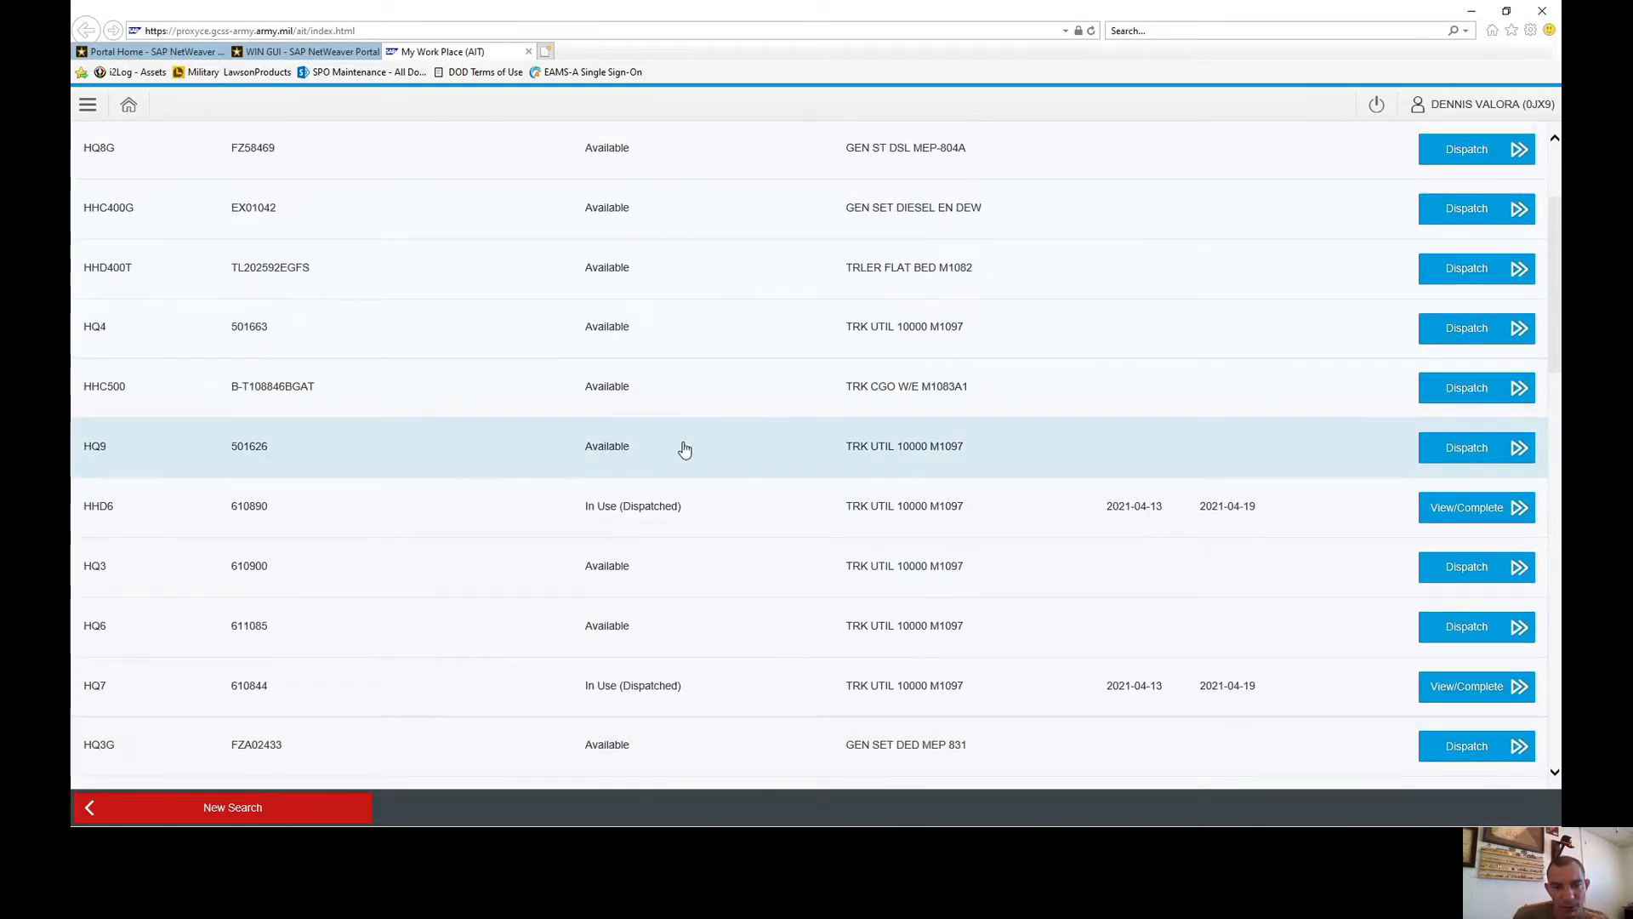
left_click(1474, 451)
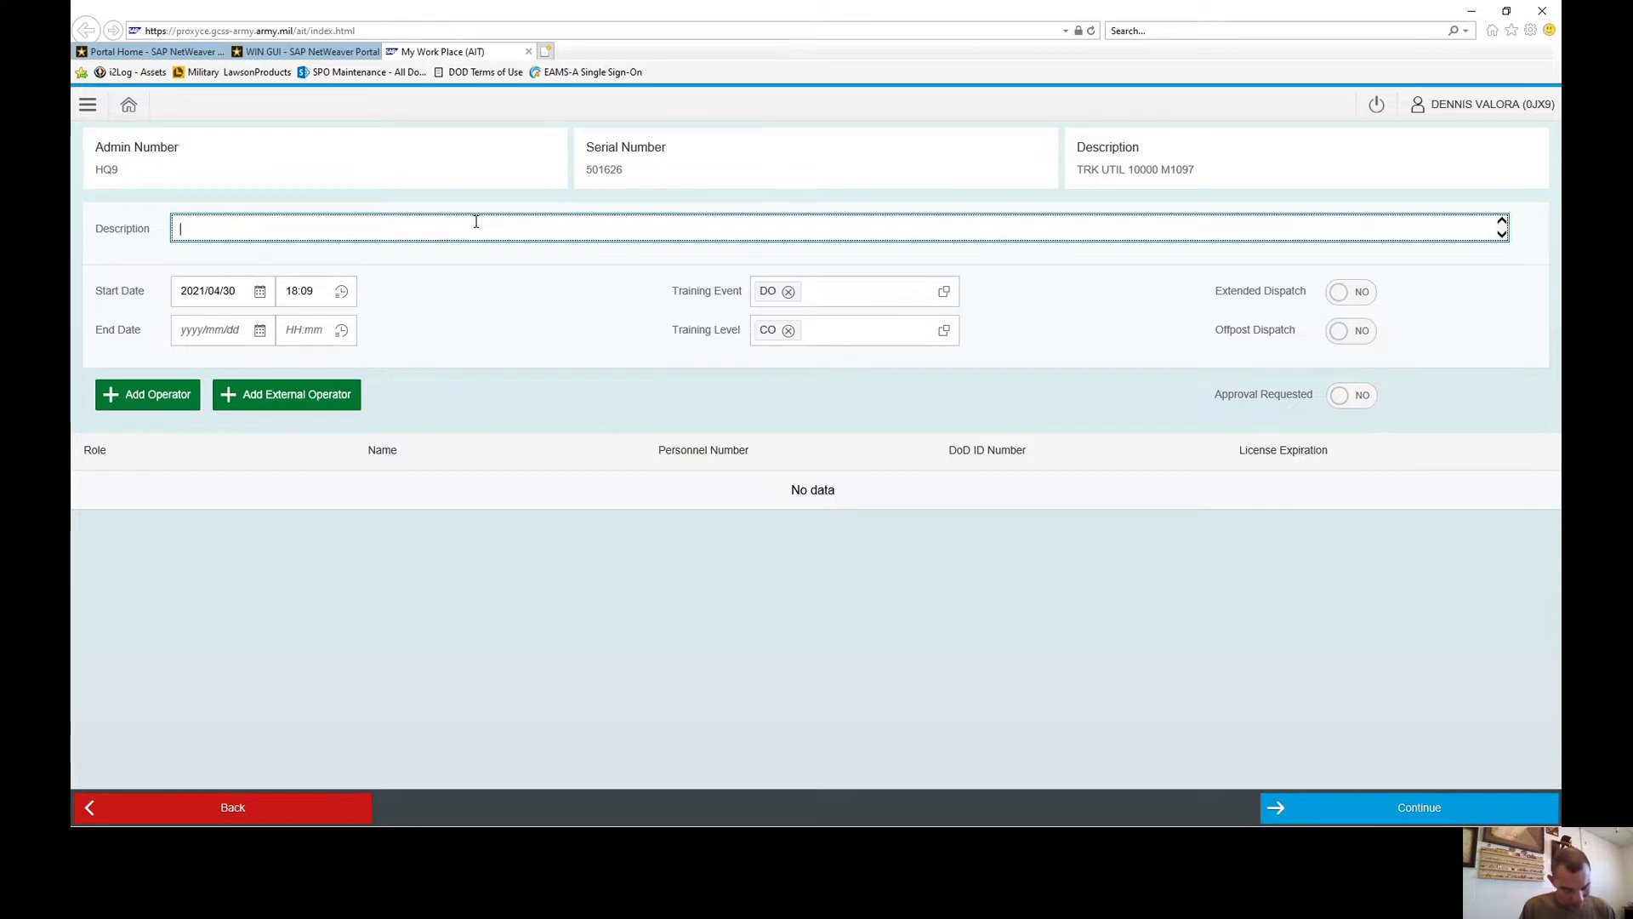
type("eaching dispatches")
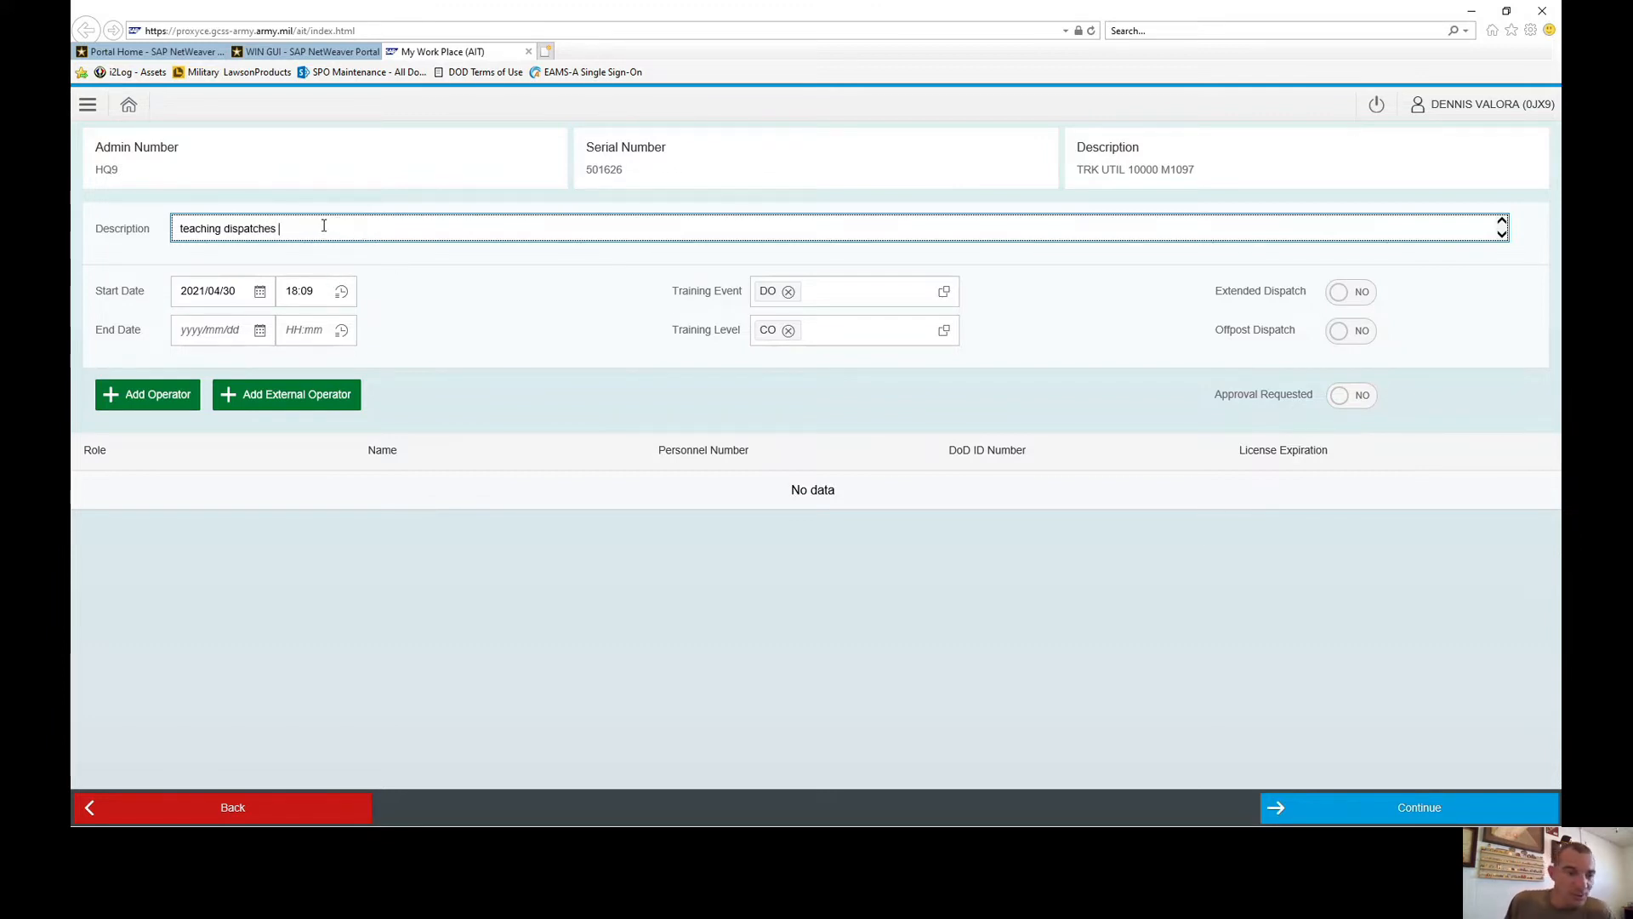
Set the dispatch's end date to 2021/05/03 and its end time to 17:10.
left_click(237, 327)
left_click(259, 330)
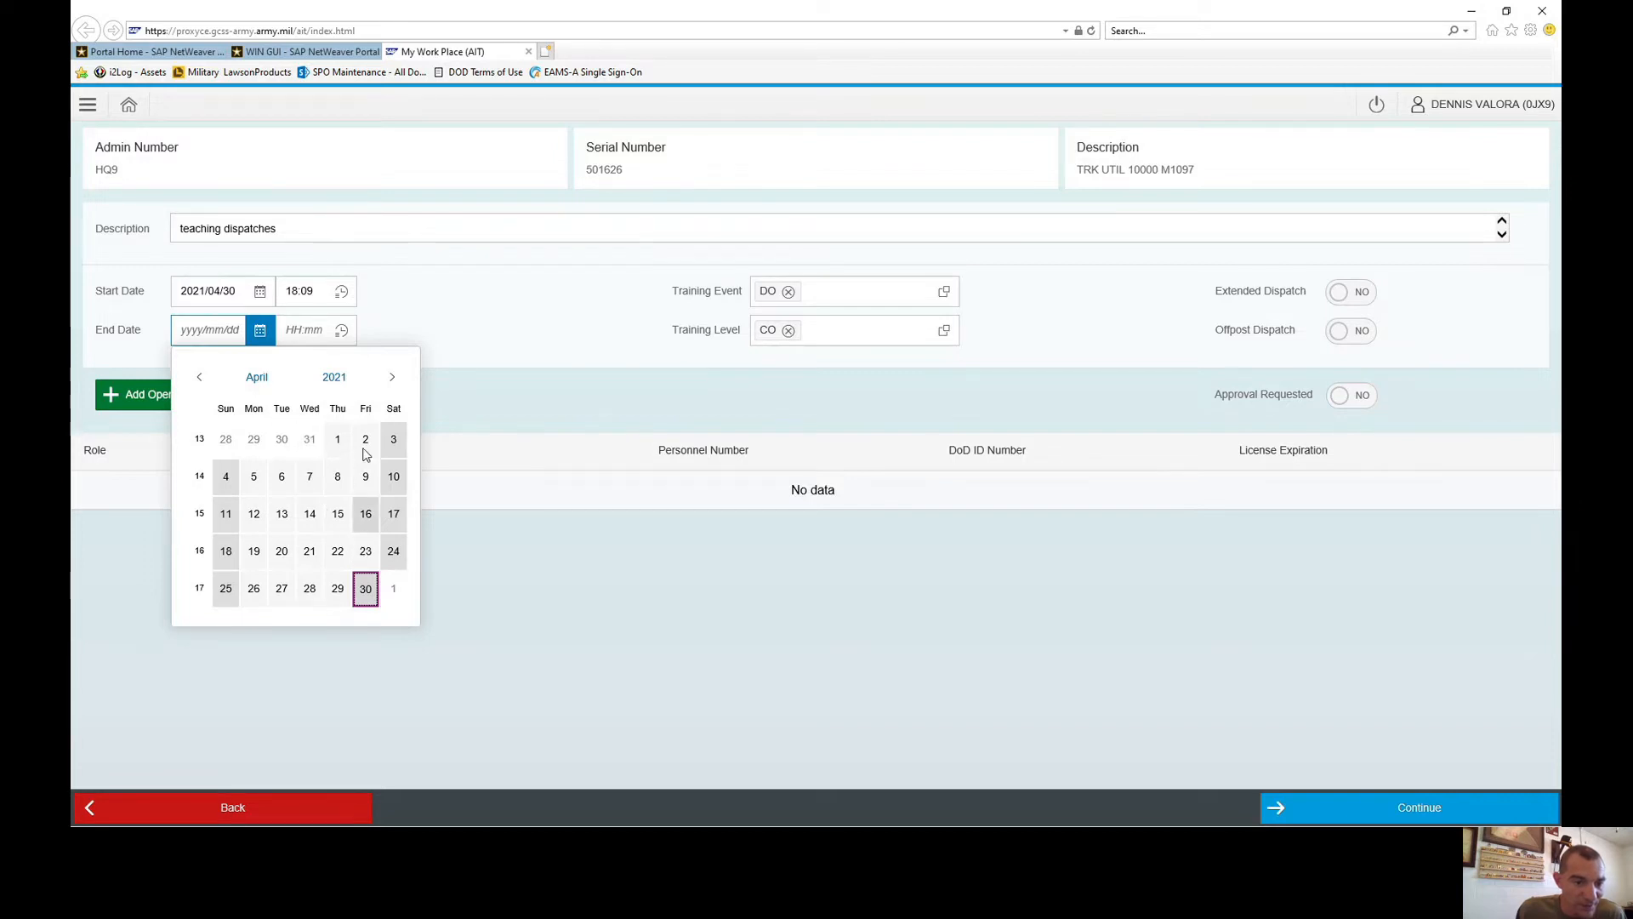
left_click(393, 376)
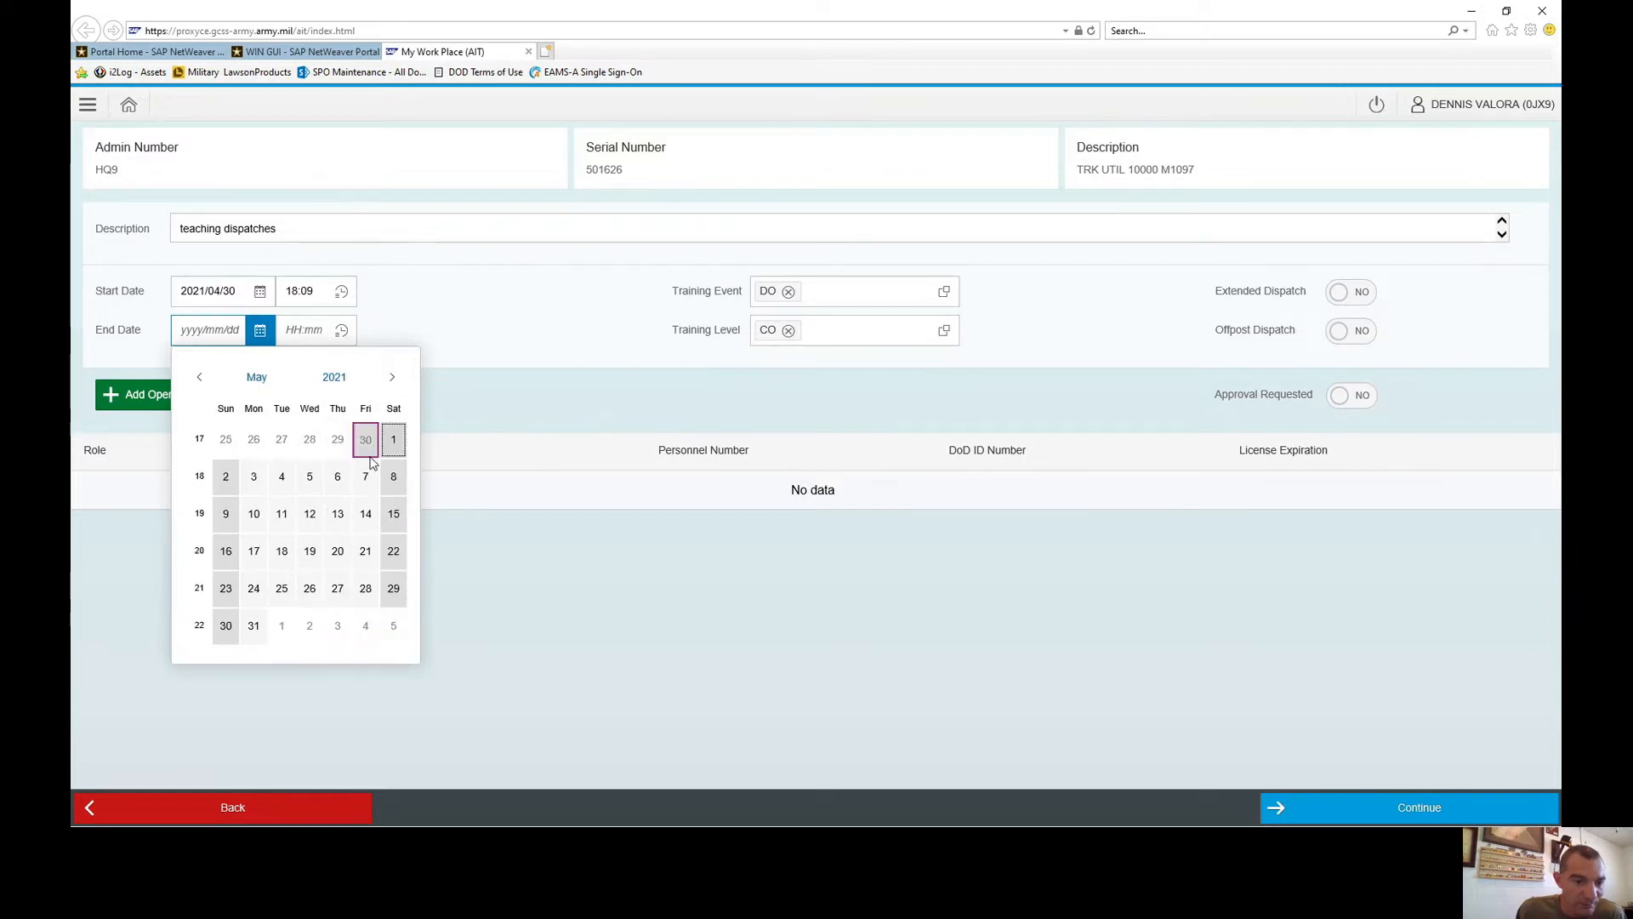
left_click(253, 476)
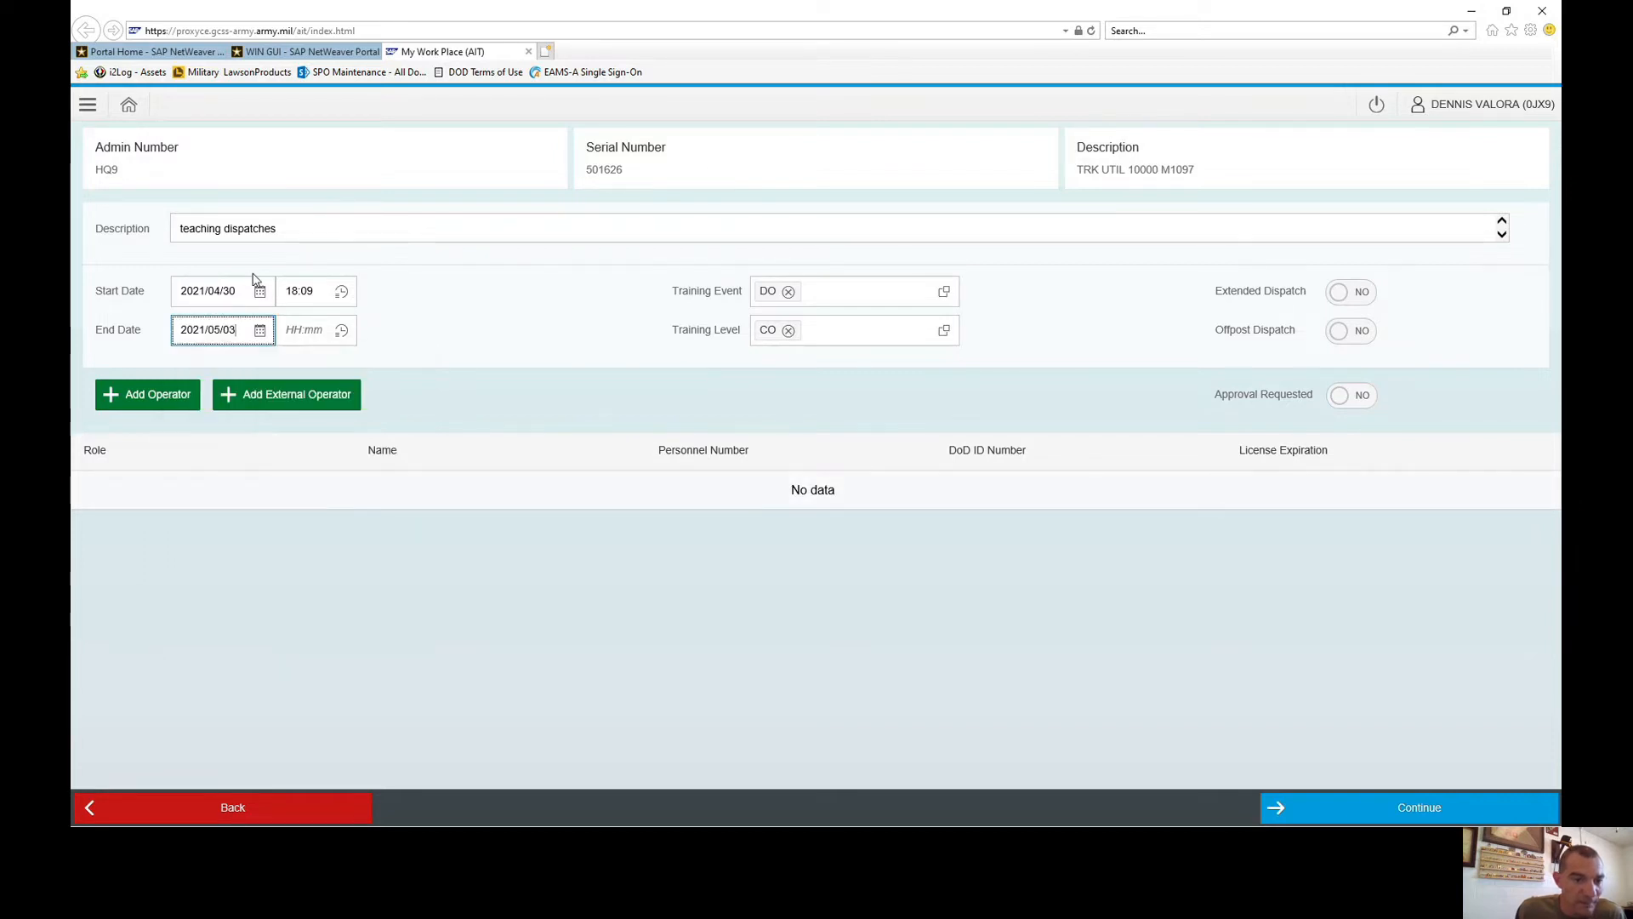
left_click(341, 330)
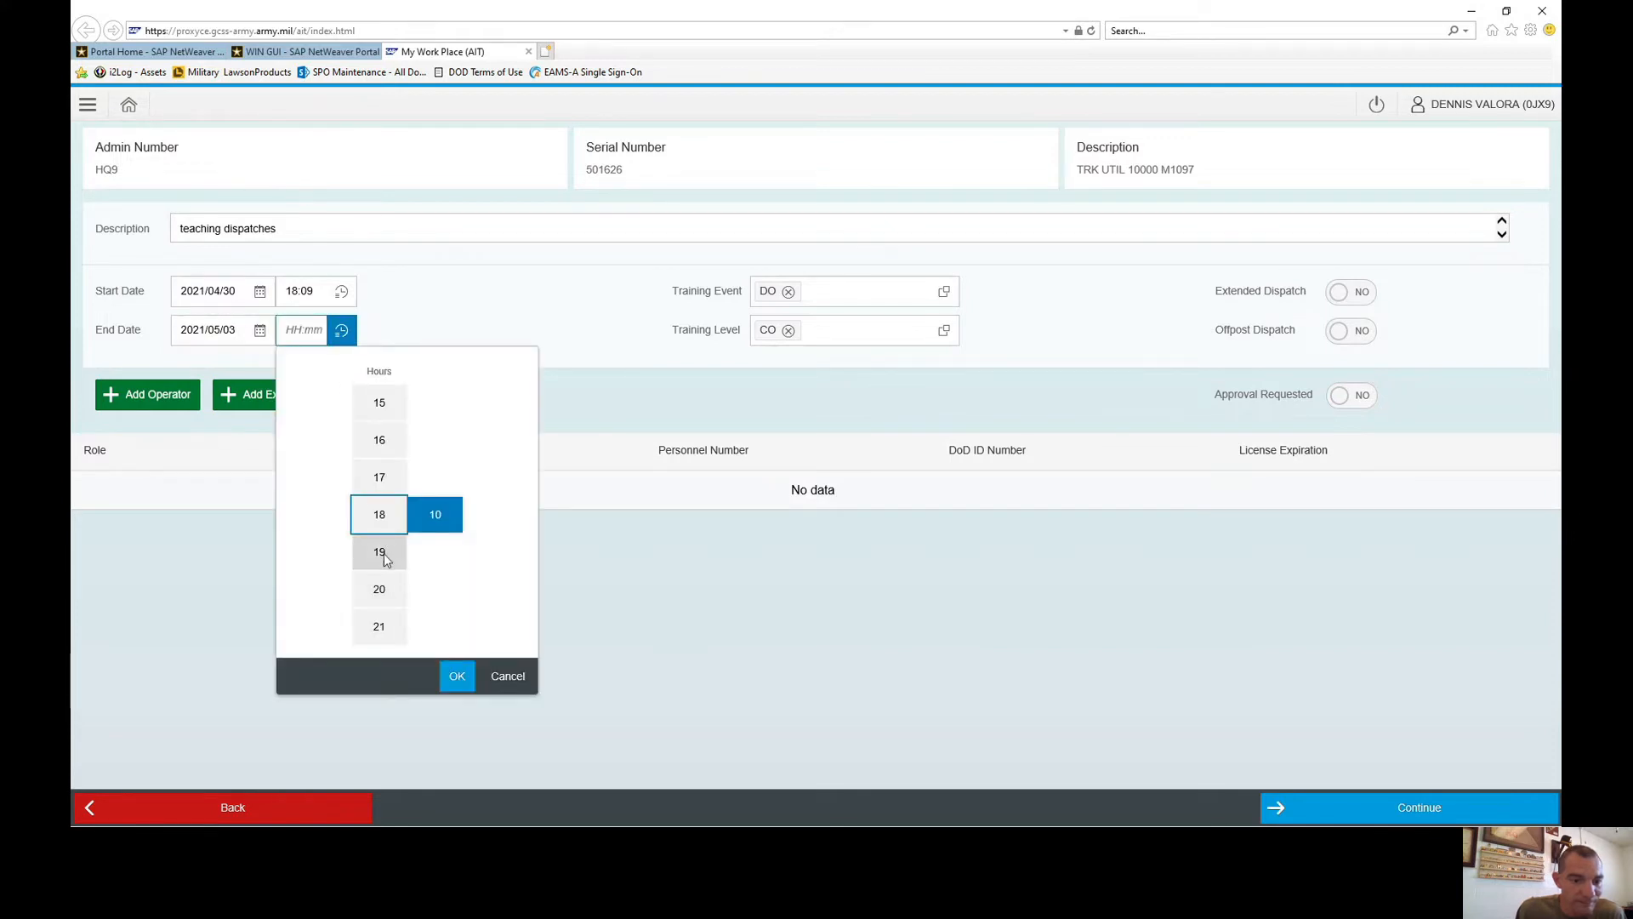
left_click(380, 477)
left_click(457, 675)
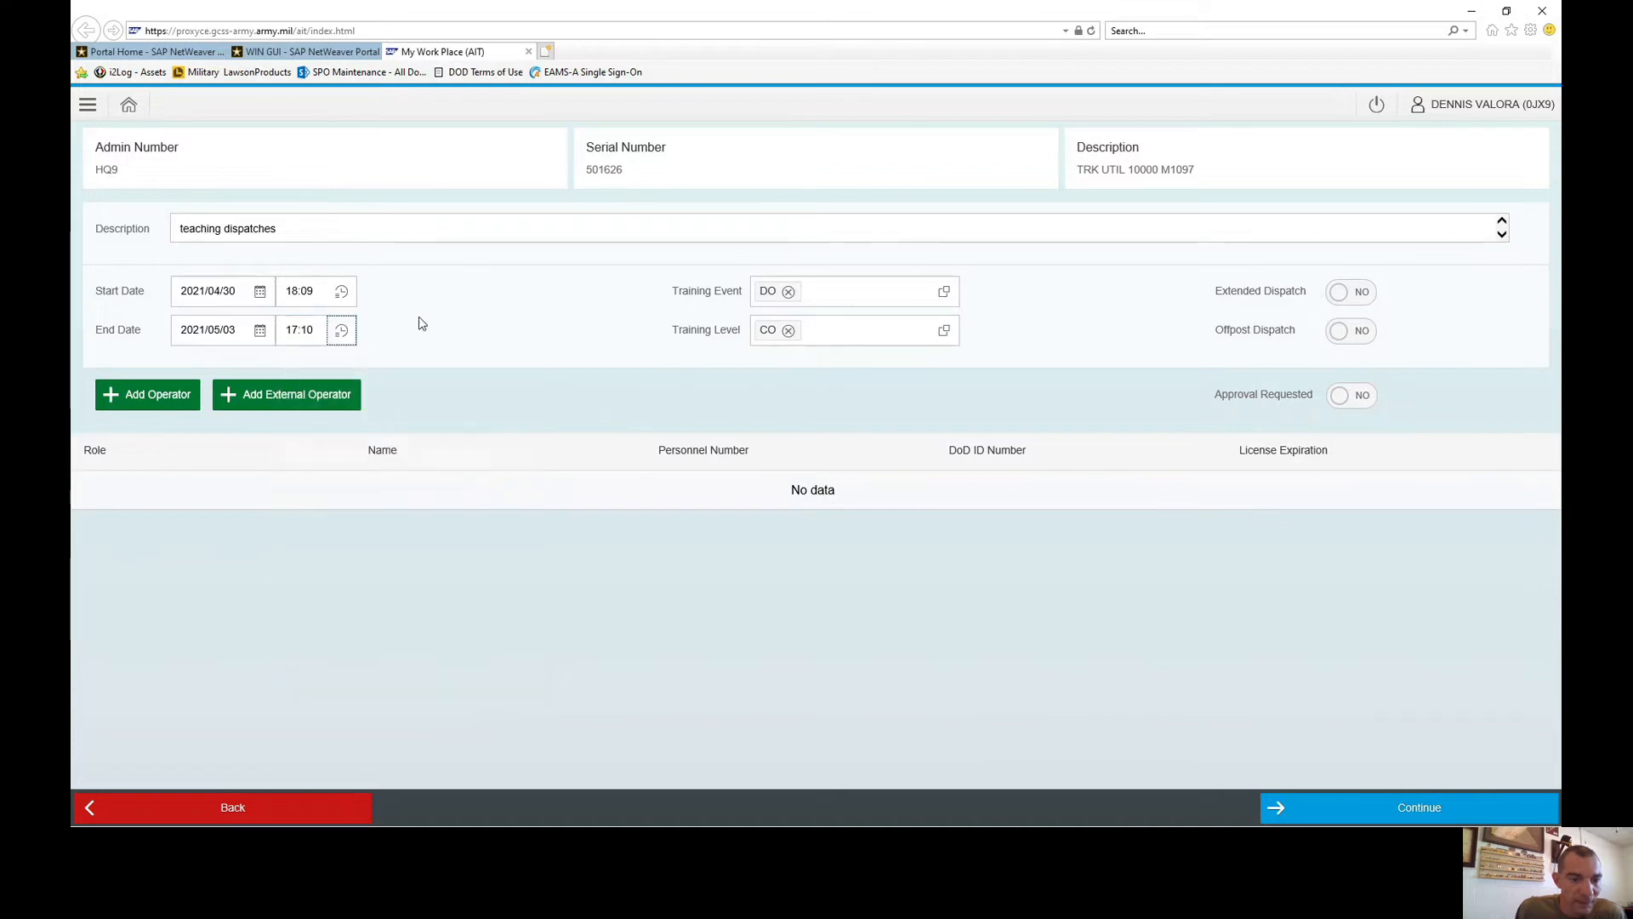
left_click(630, 293)
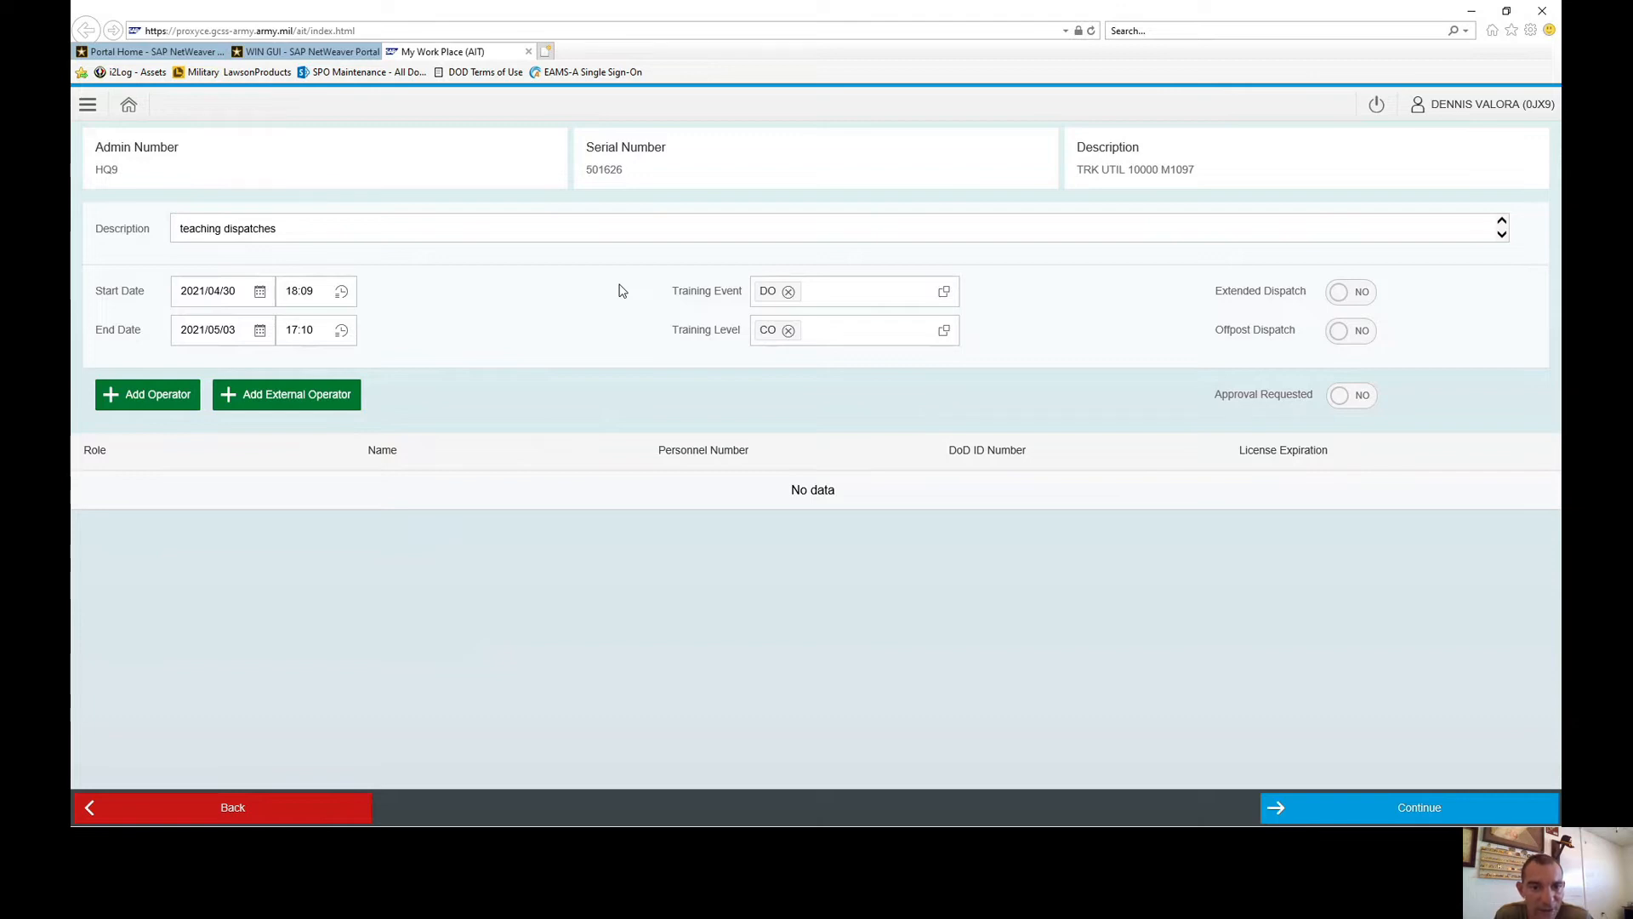
Set the training event to CMDM (Command Maintenance) and the training level to CO (Company).
left_click(859, 291)
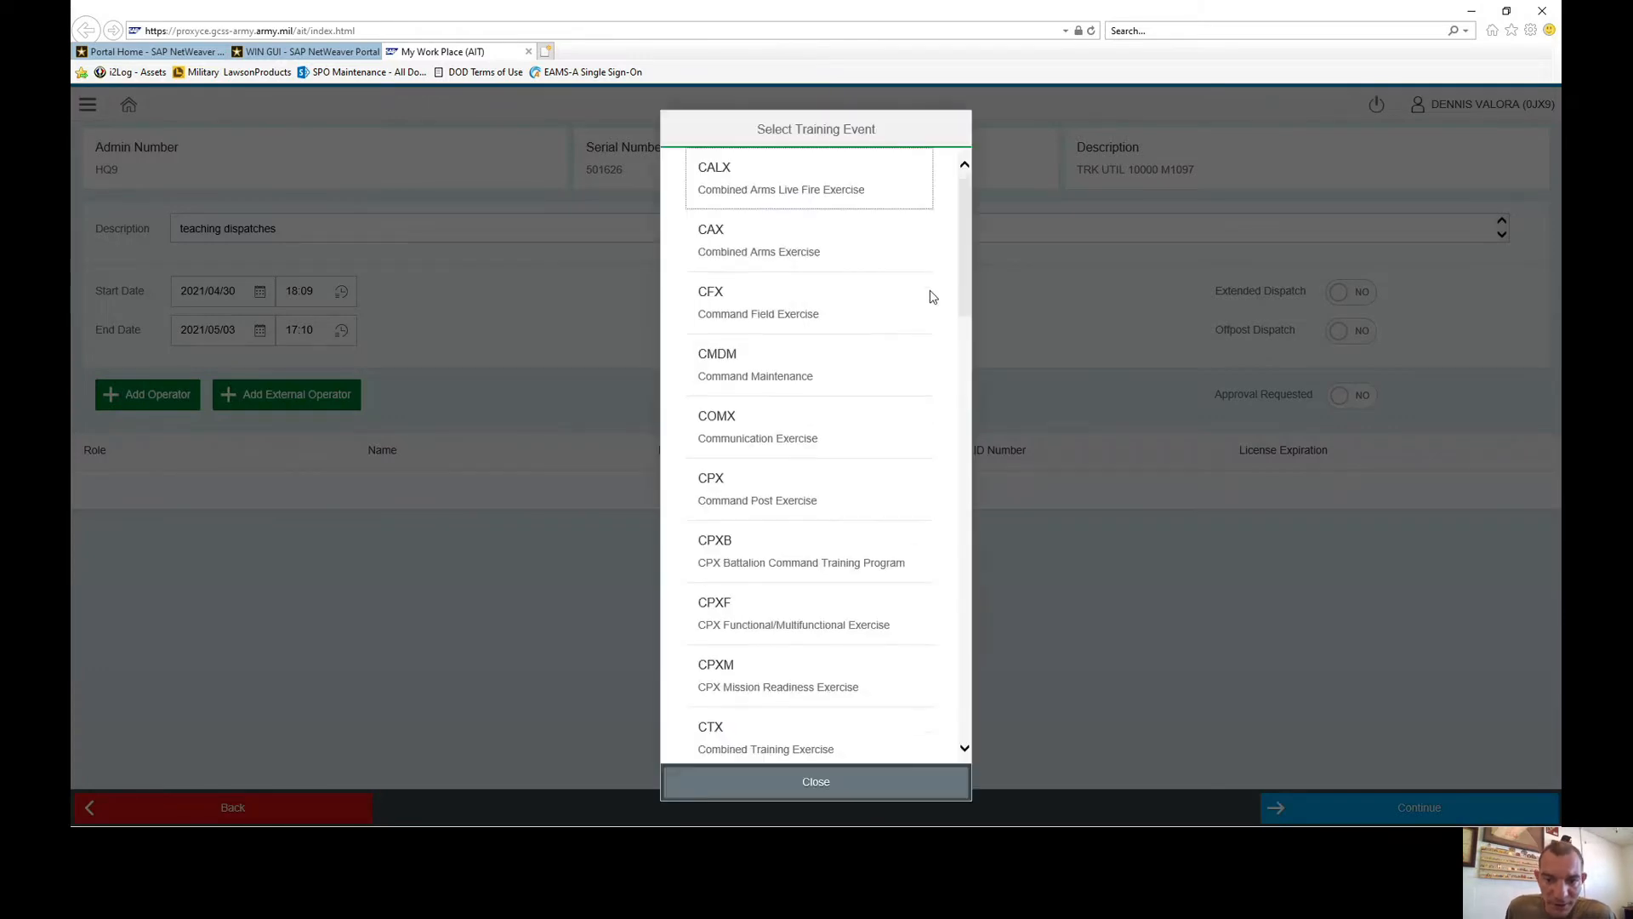
scroll(795, 408, "down", 20)
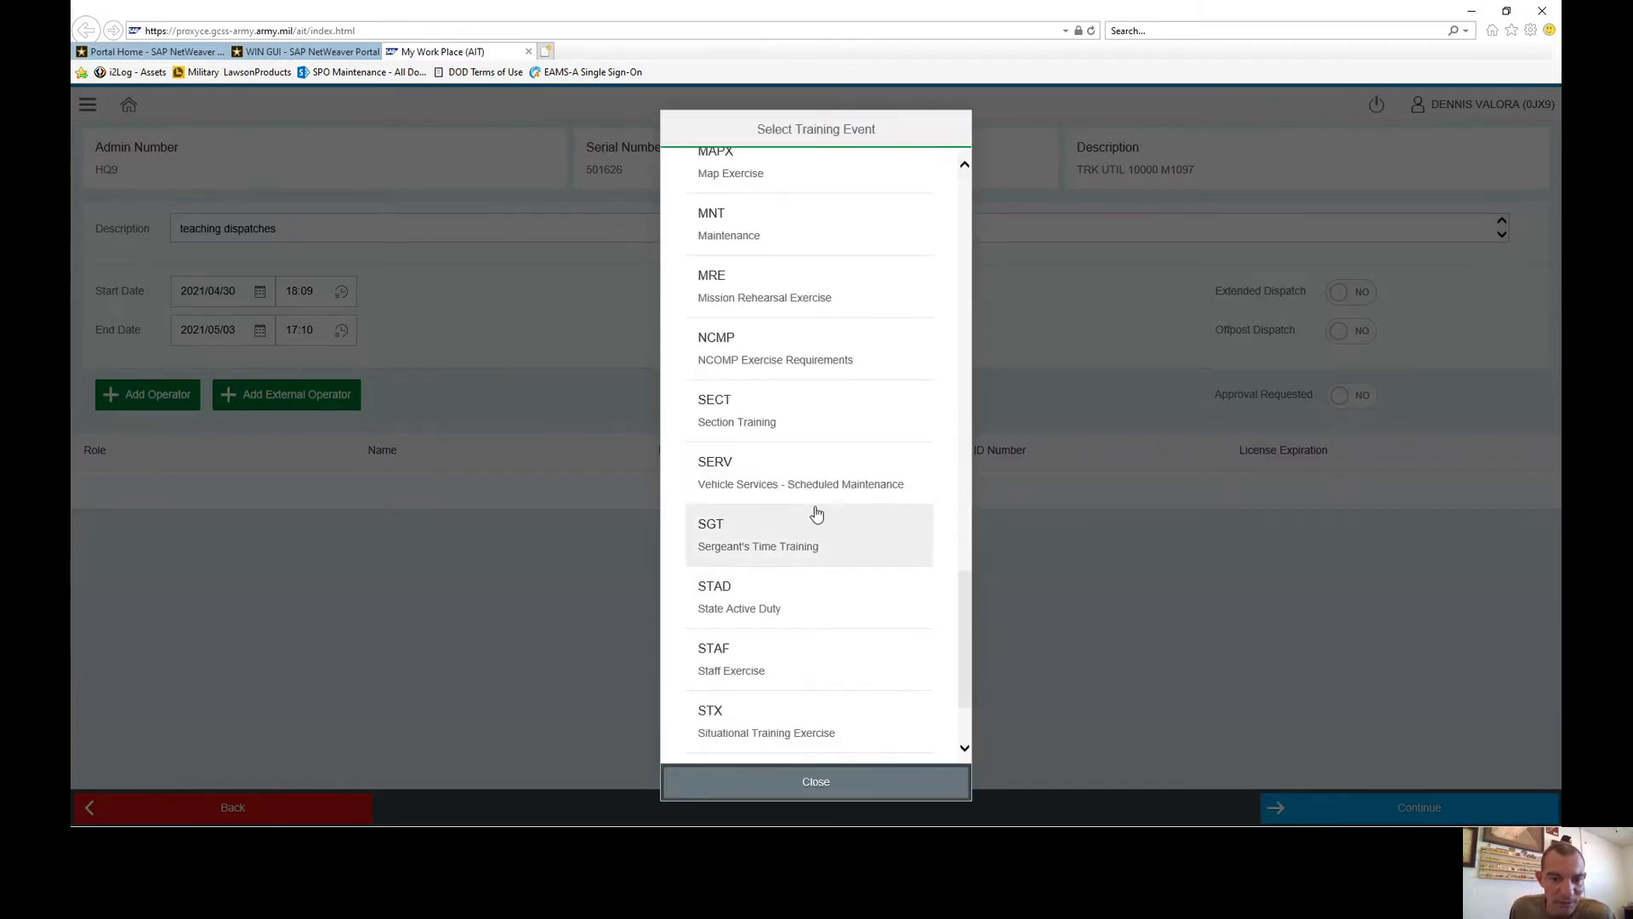
scroll(815, 515, "down", 2)
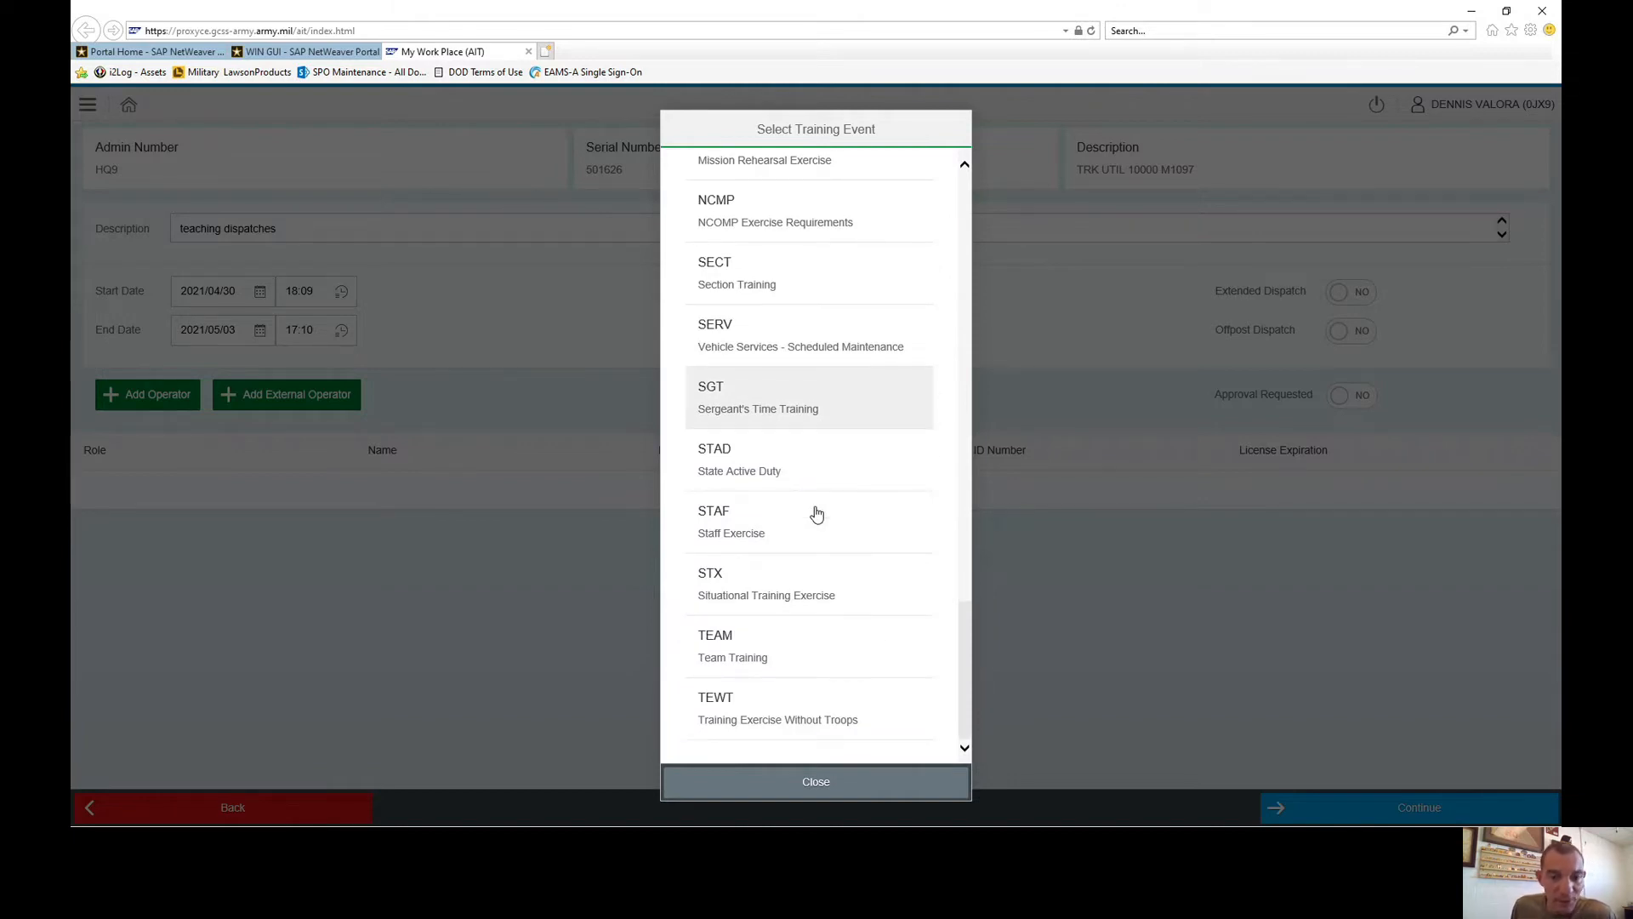
scroll(817, 514, "up", 5)
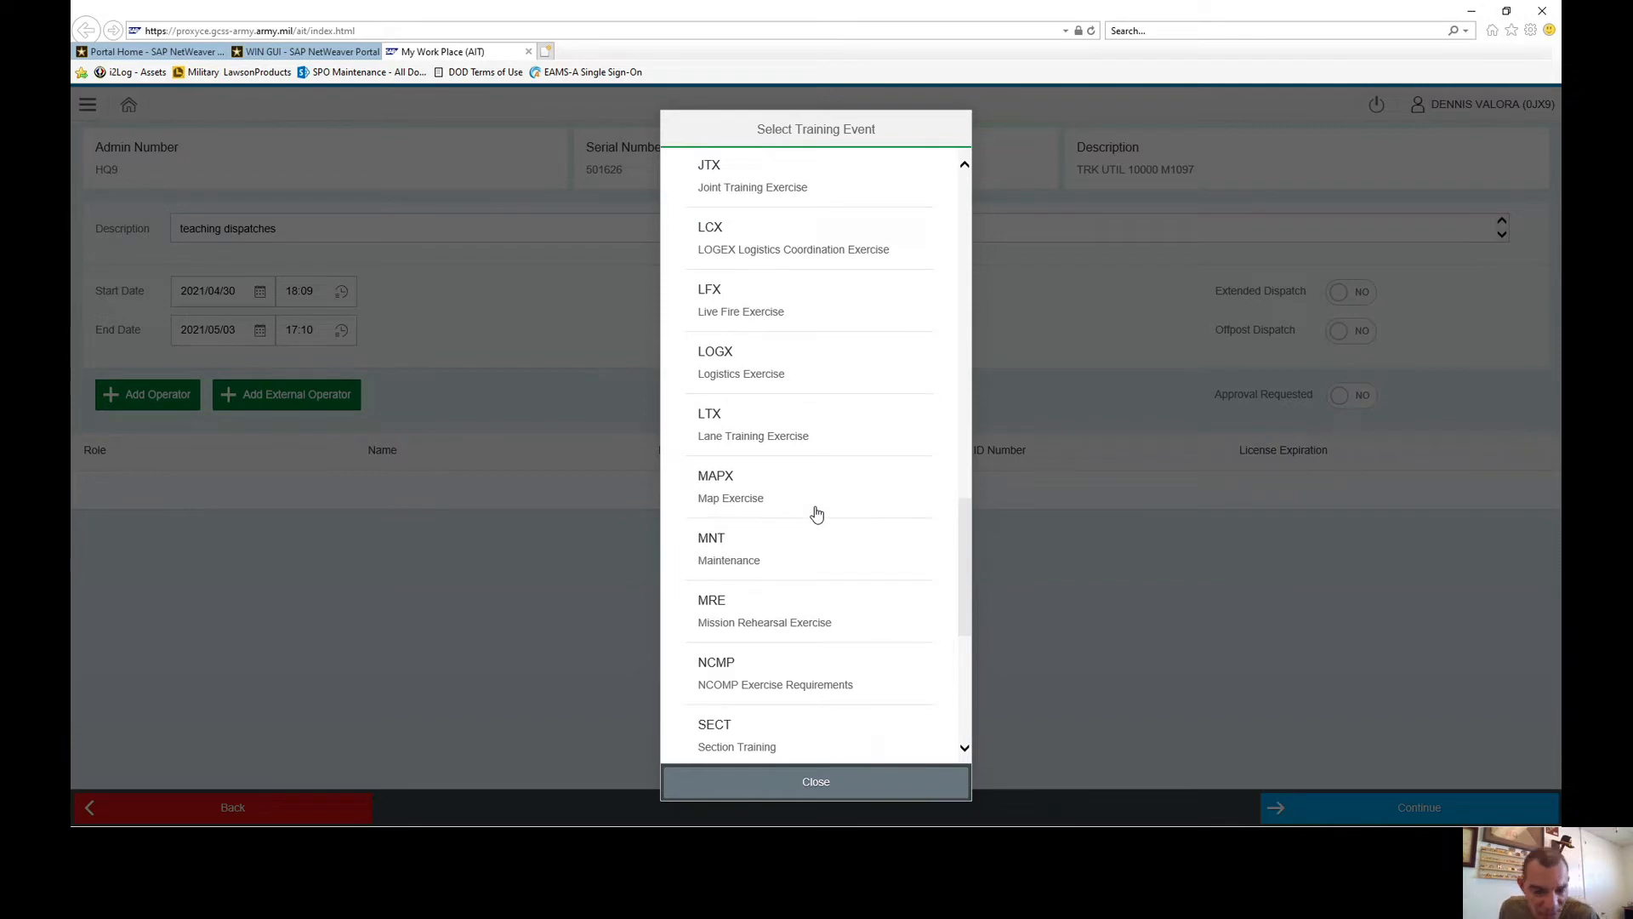
scroll(817, 513, "up", 7)
scroll(817, 514, "up", 8)
scroll(817, 514, "up", 4)
scroll(817, 514, "down", 16)
scroll(817, 513, "down", 6)
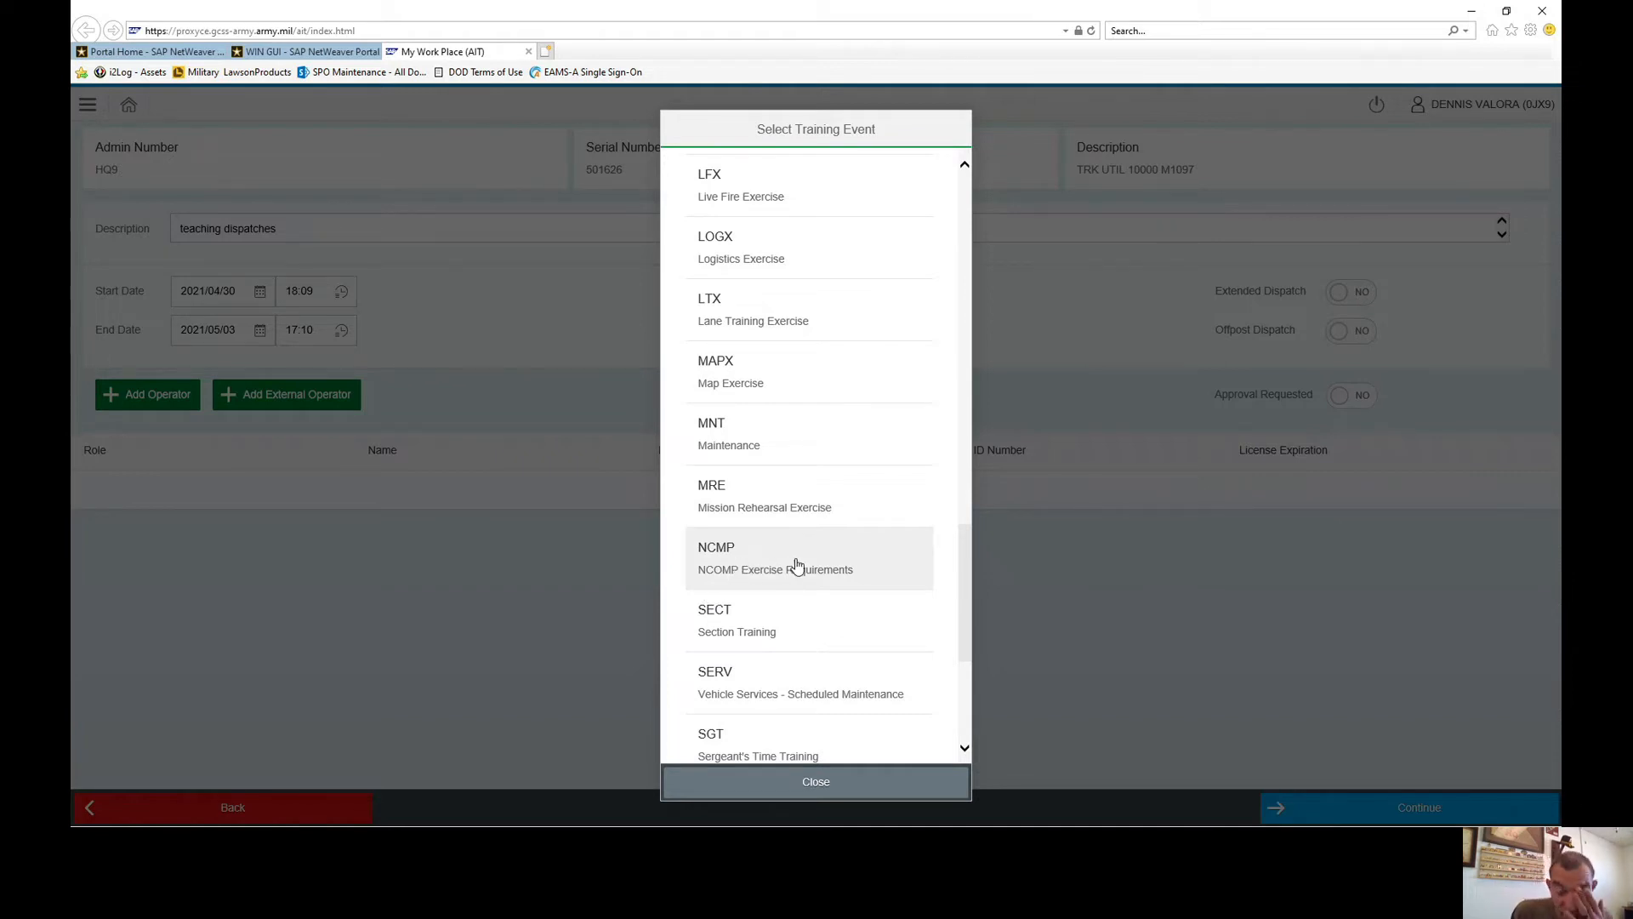
scroll(779, 629, "down", 1)
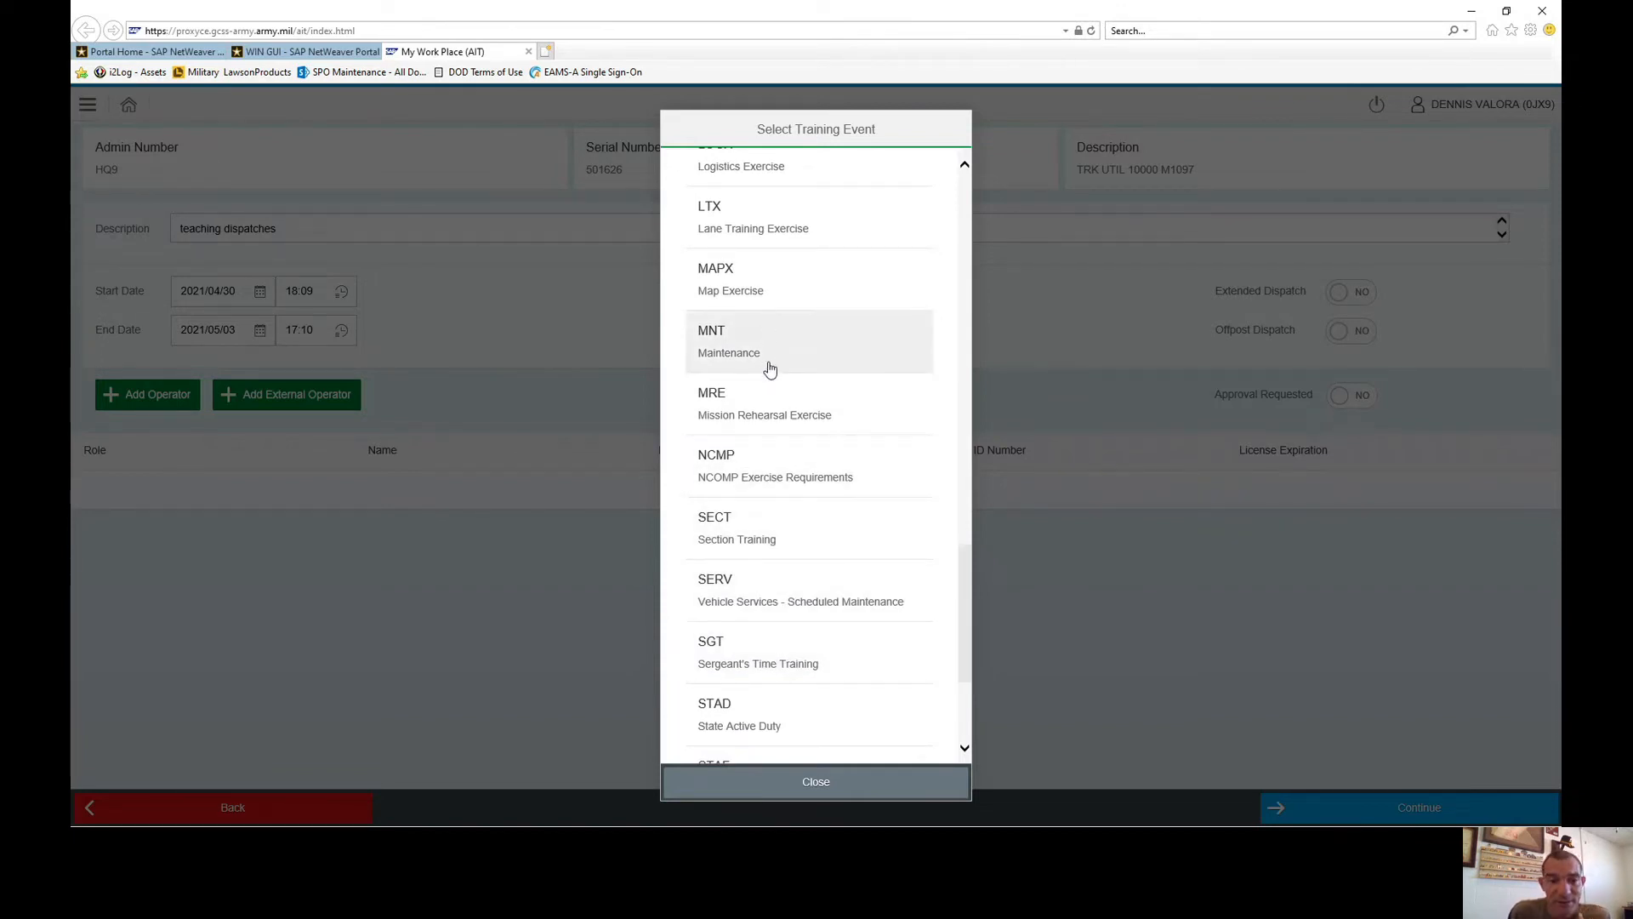
scroll(765, 370, "up", 3)
scroll(773, 352, "up", 12)
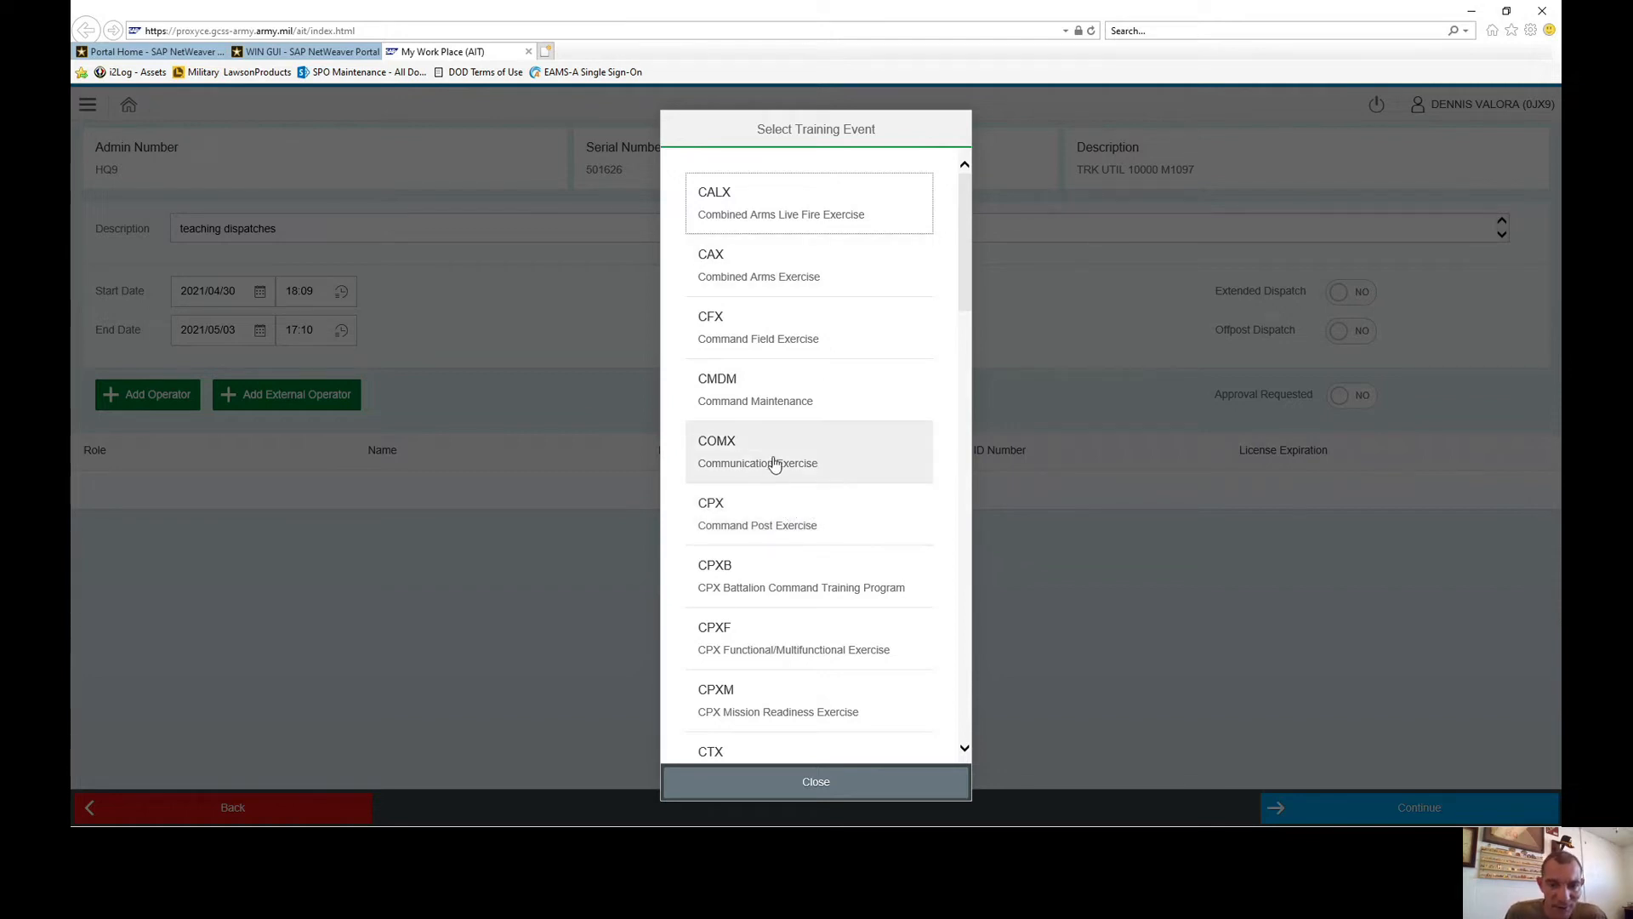
left_click(776, 415)
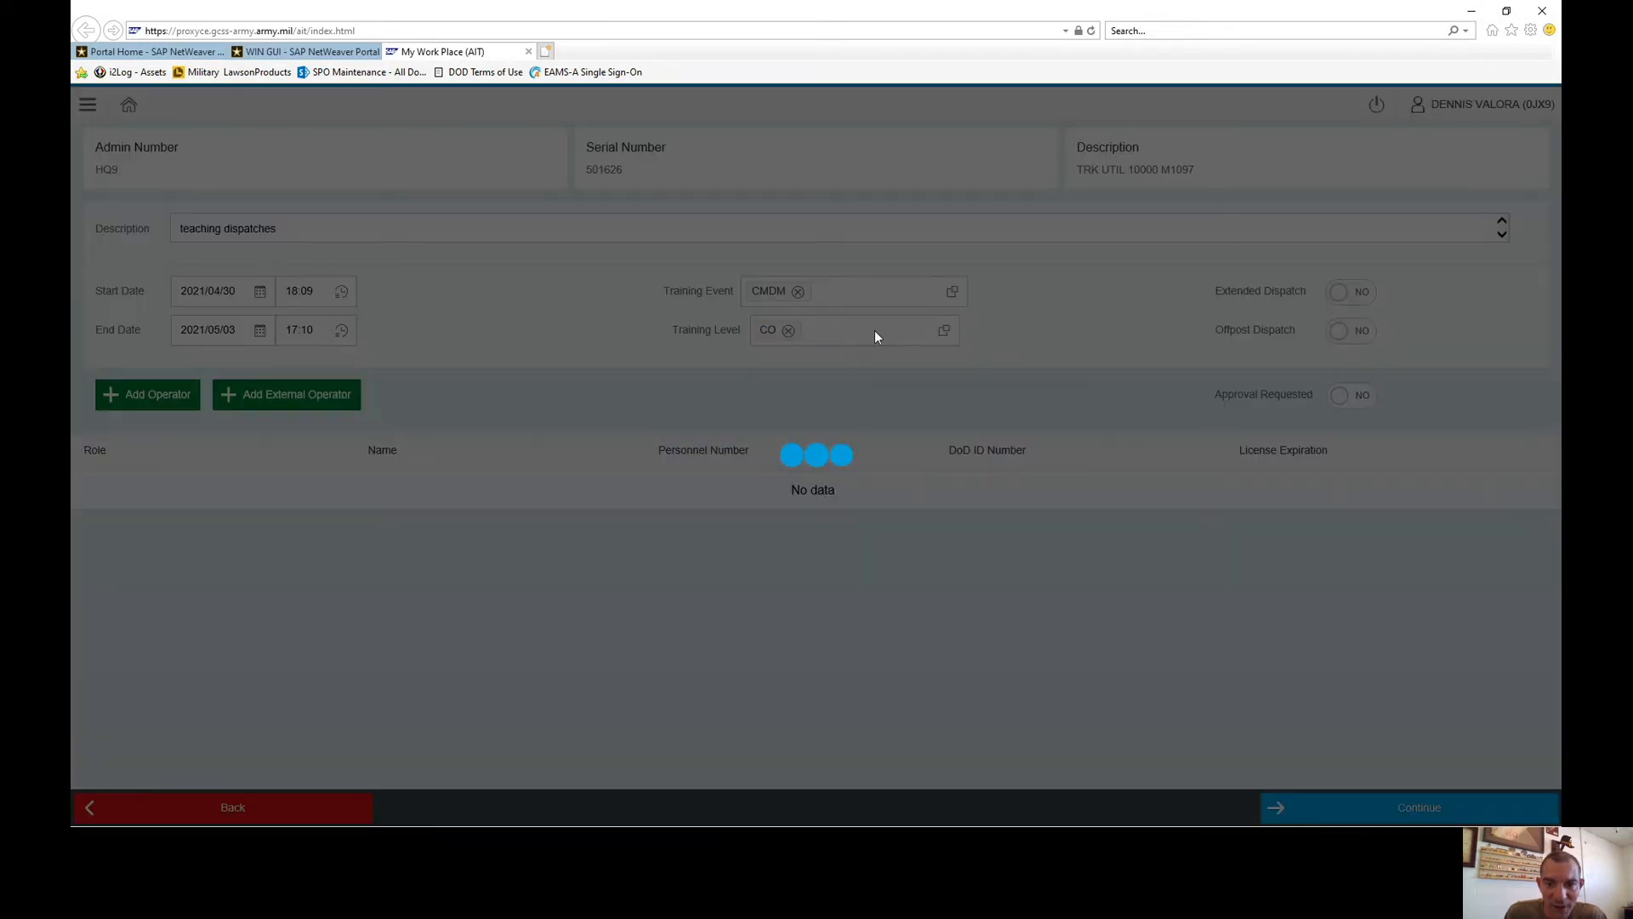
left_click(876, 332)
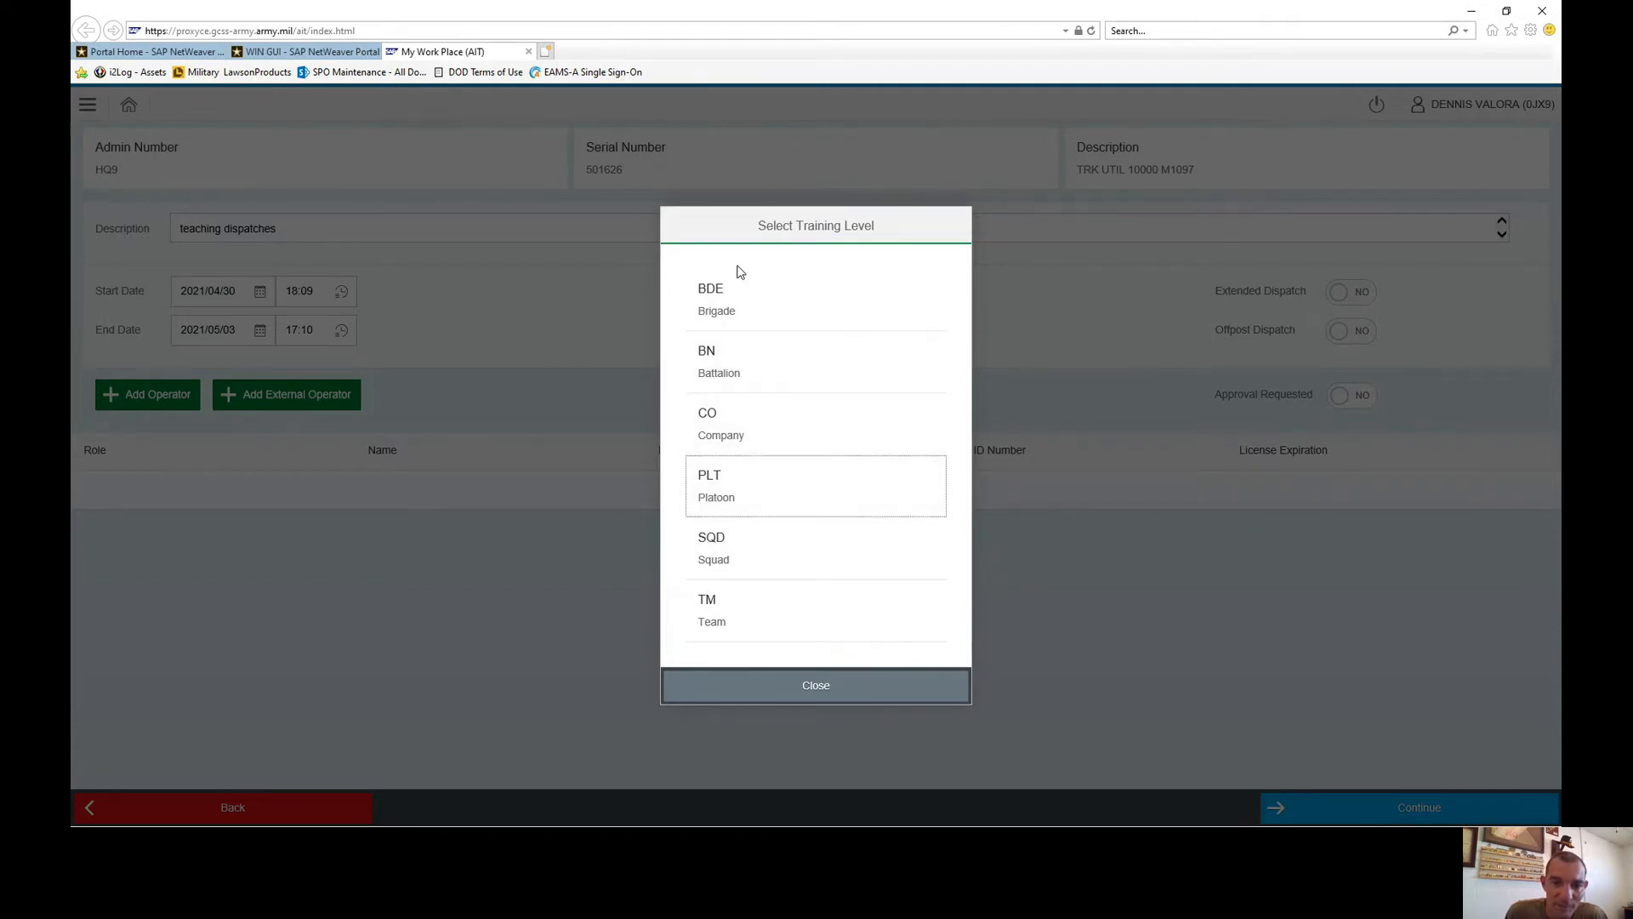
left_click(756, 430)
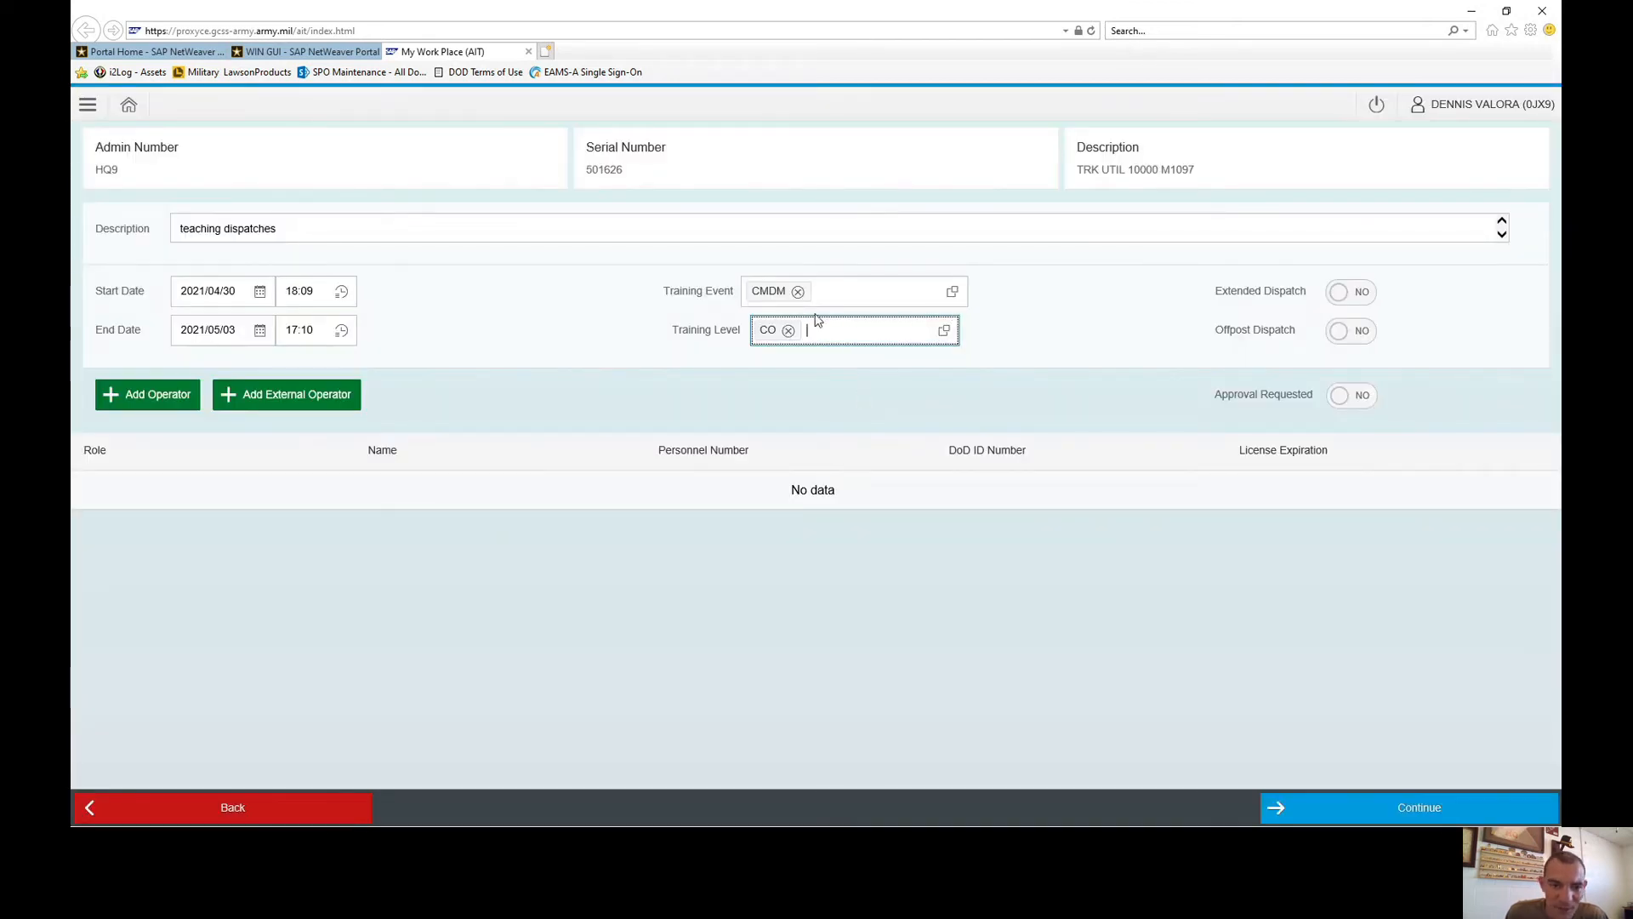
Set Extended Dispatch to Yes, and switch Offpost Dispatch to Yes and back to No.
left_click(1344, 291)
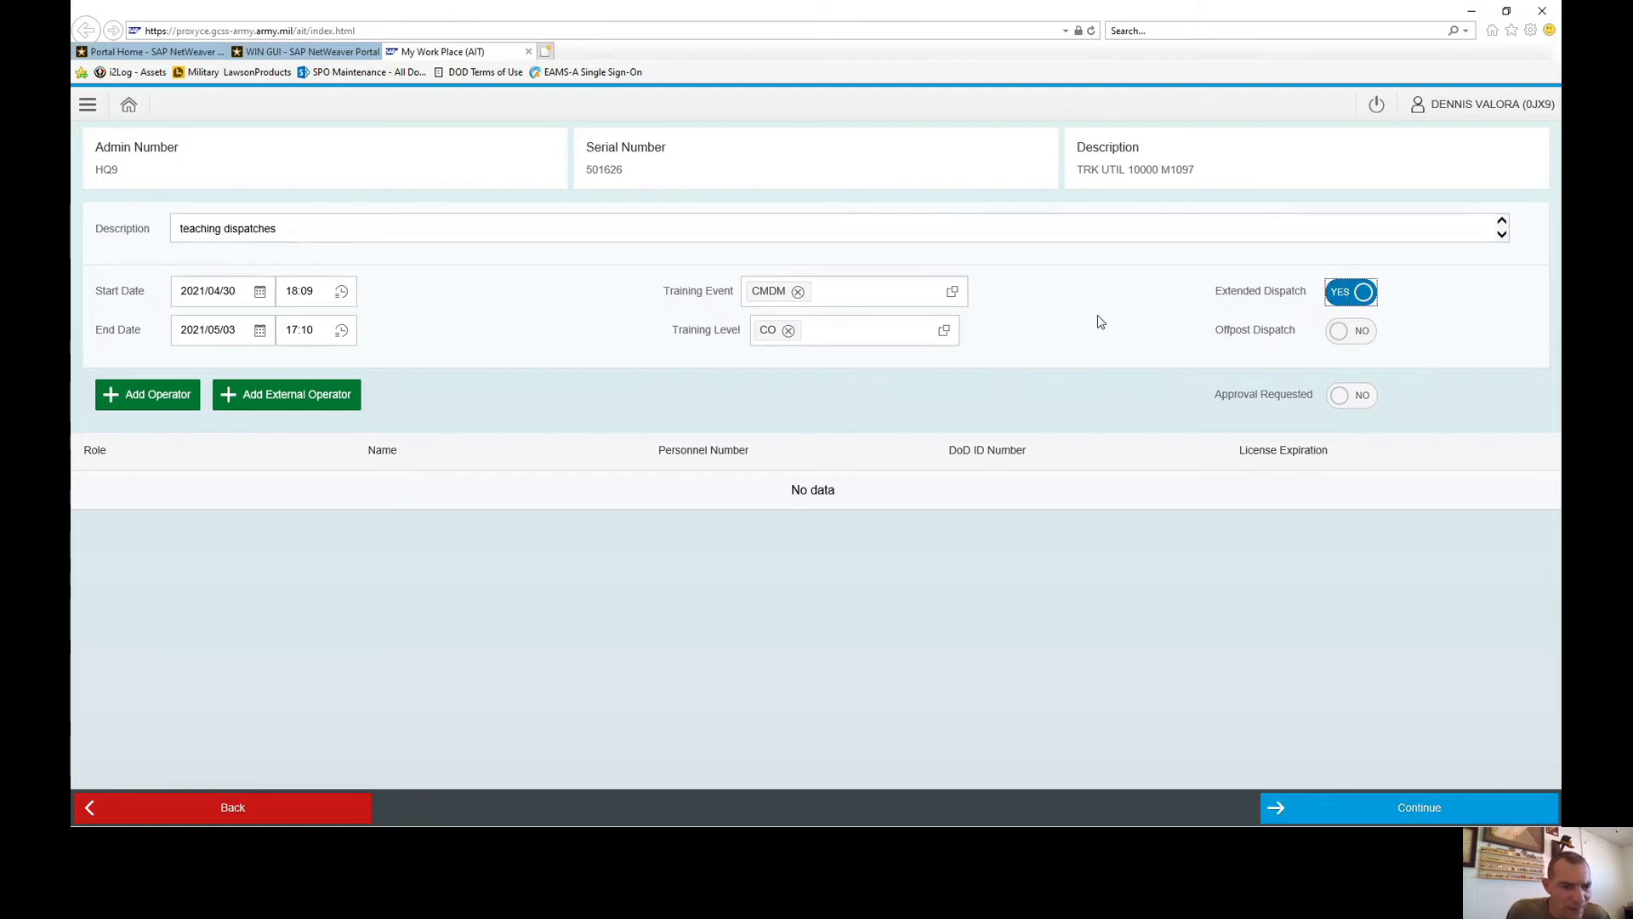
left_click(1350, 339)
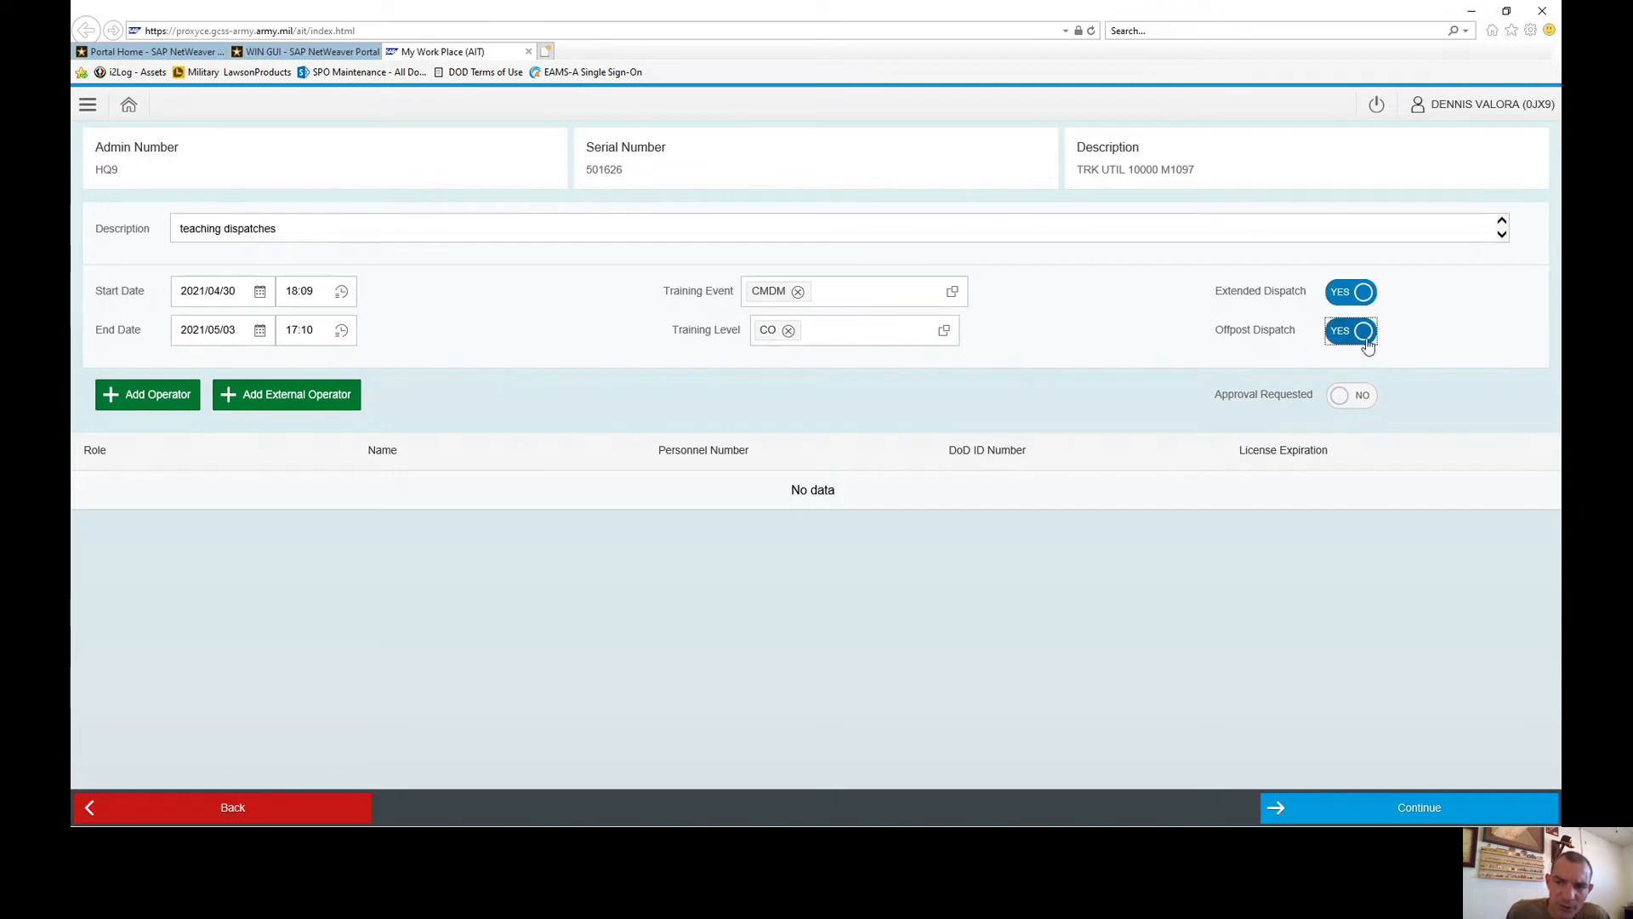
left_click(1351, 341)
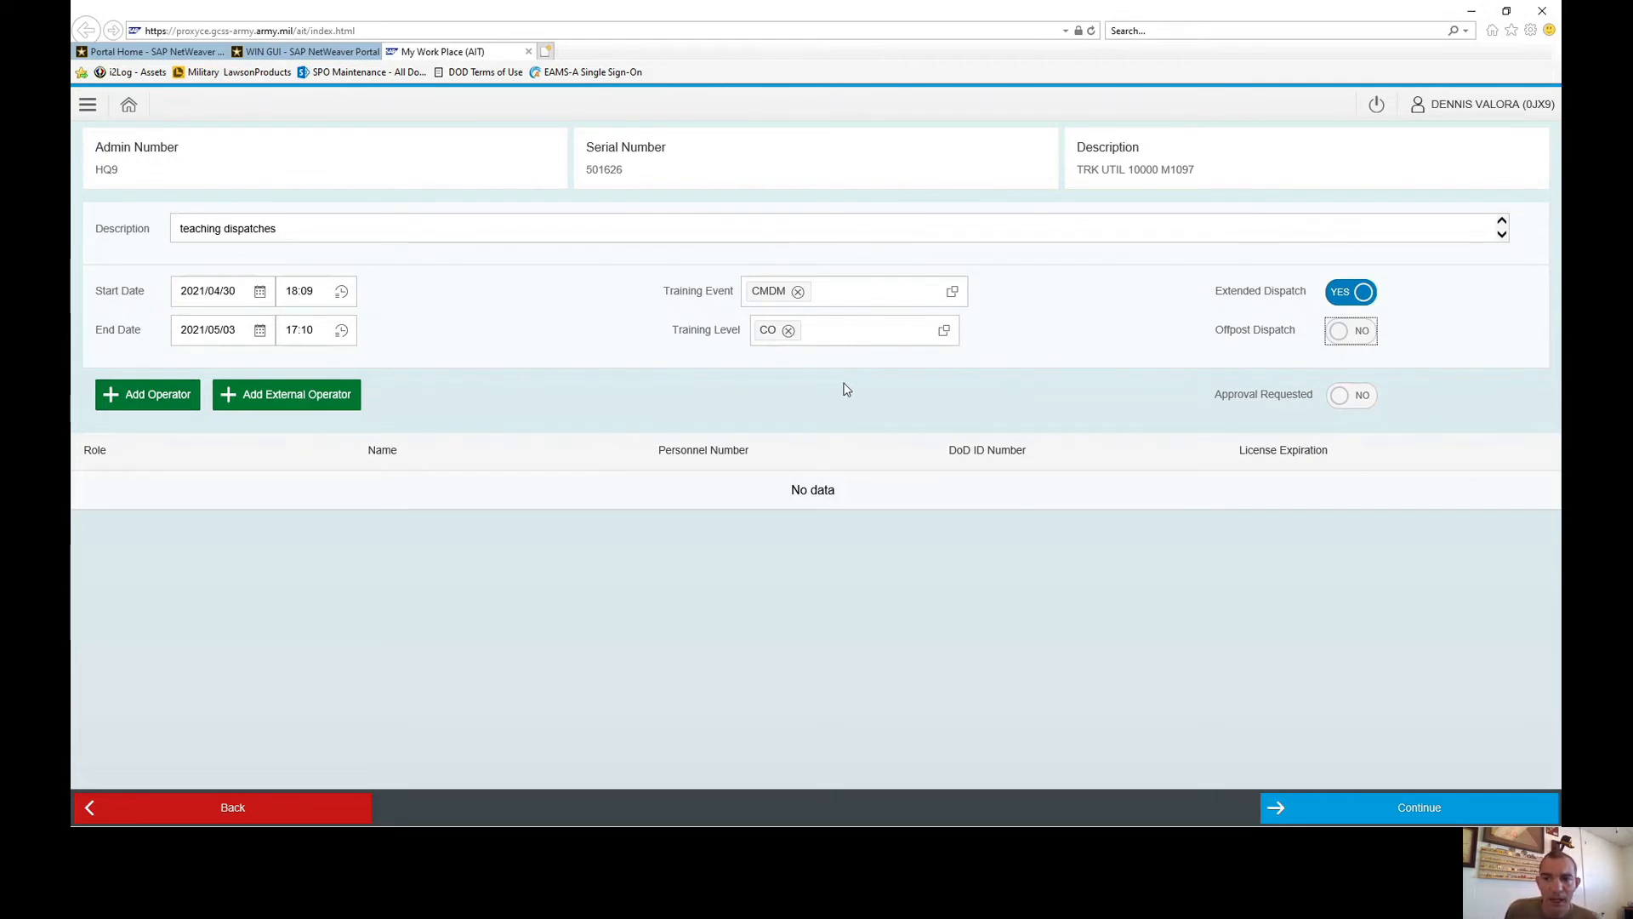
Try the Approval Requested switch, setting it to Yes and back to No.
left_click(1347, 407)
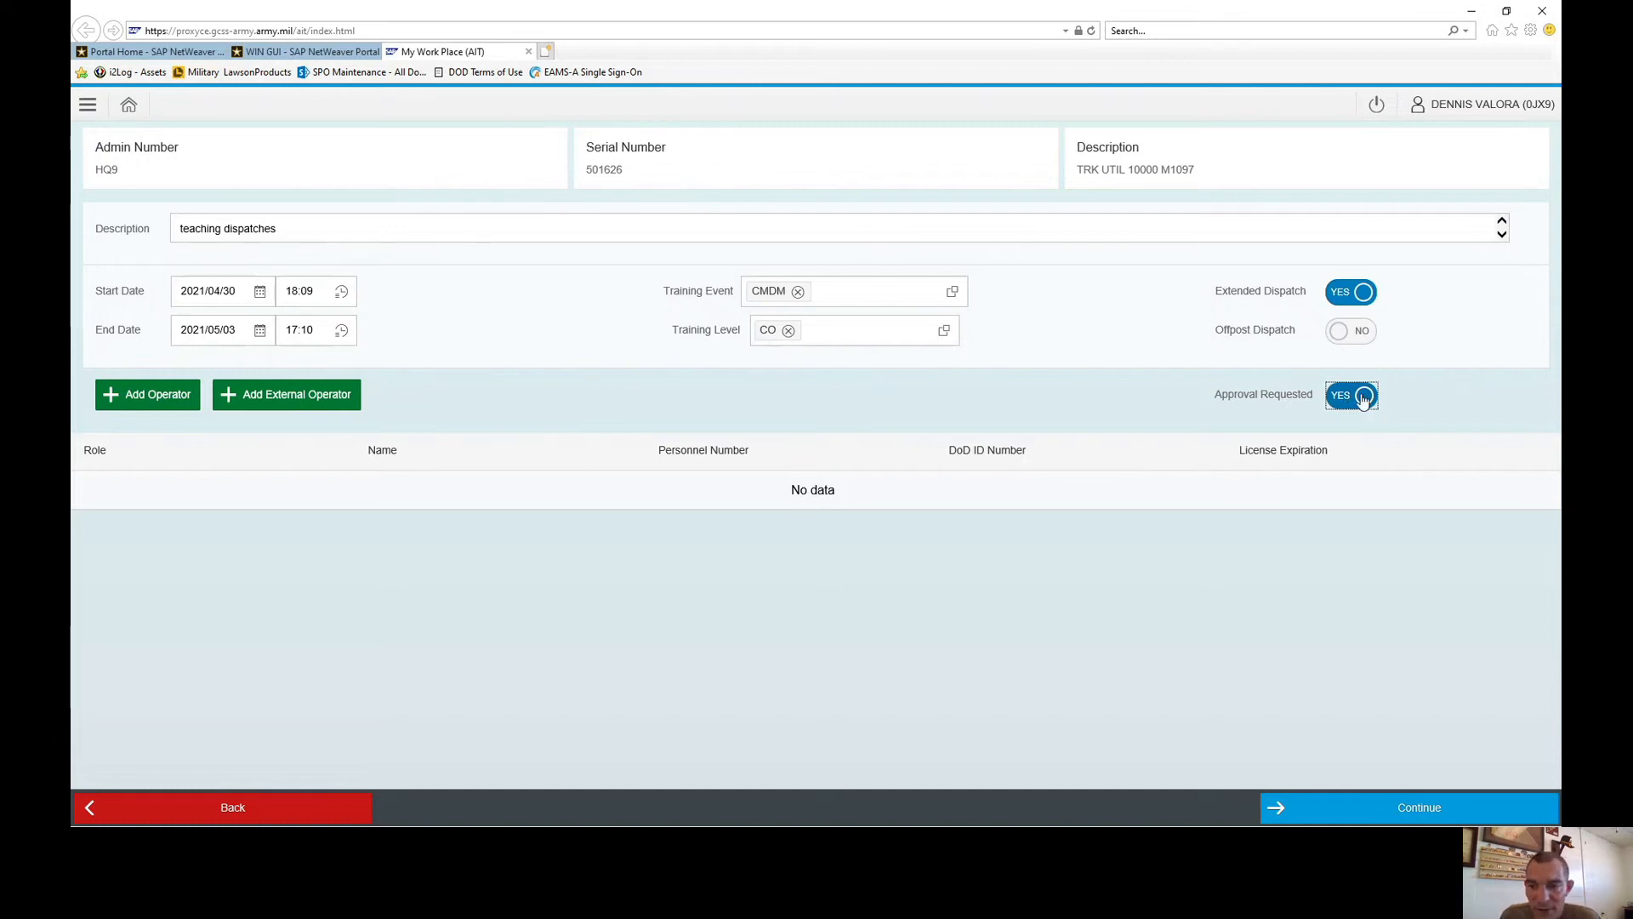
left_click(1344, 407)
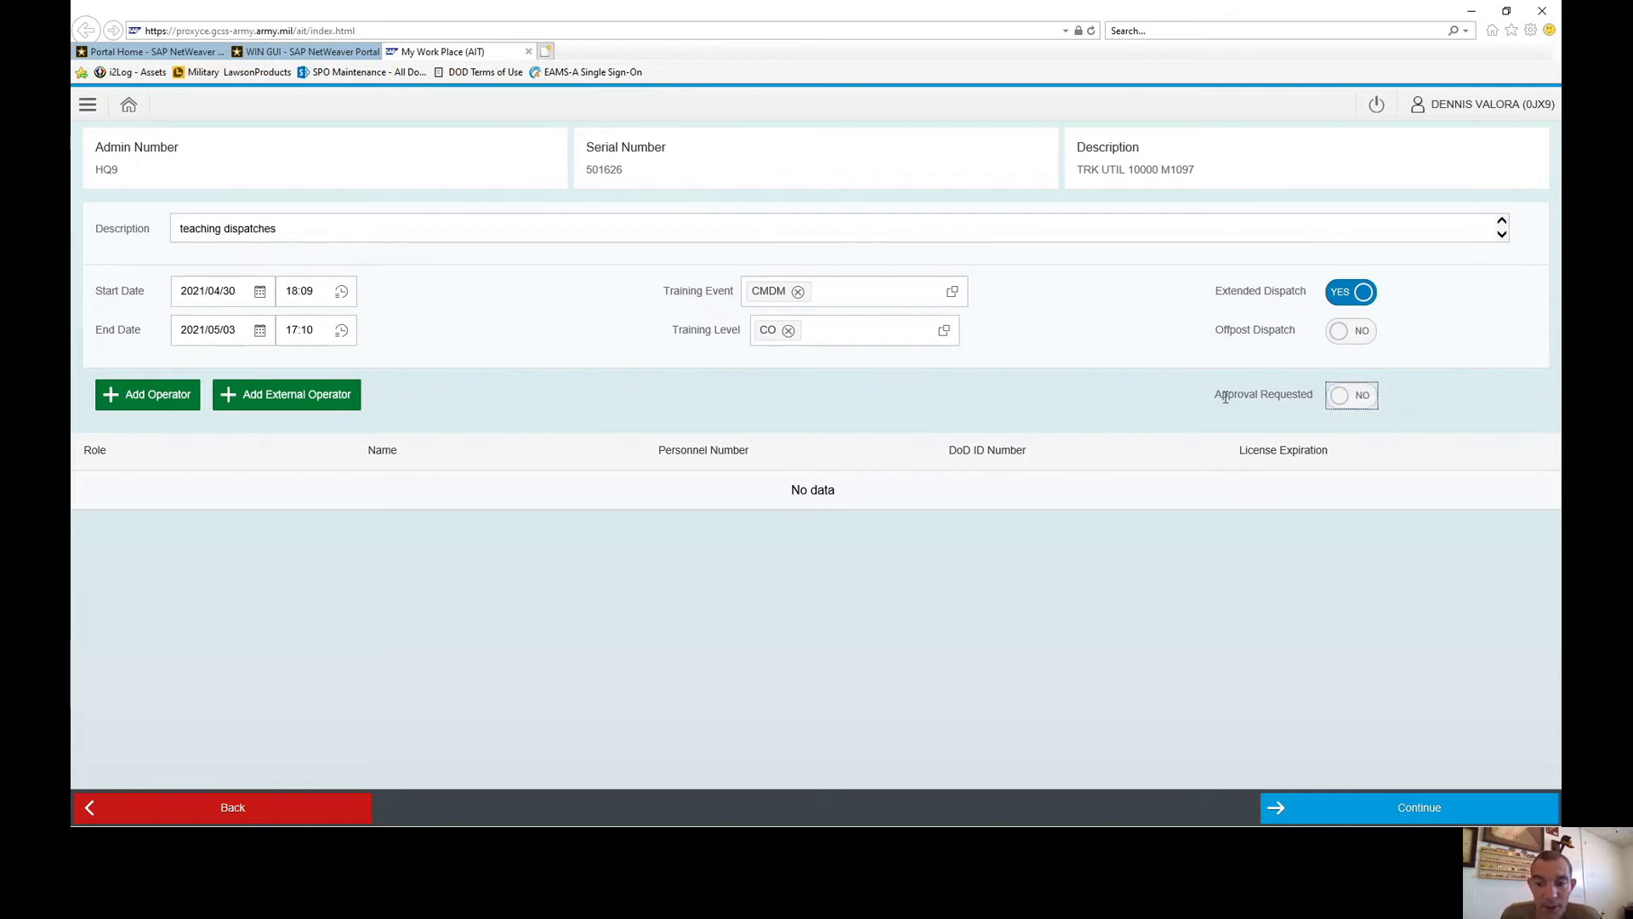
left_click(1346, 398)
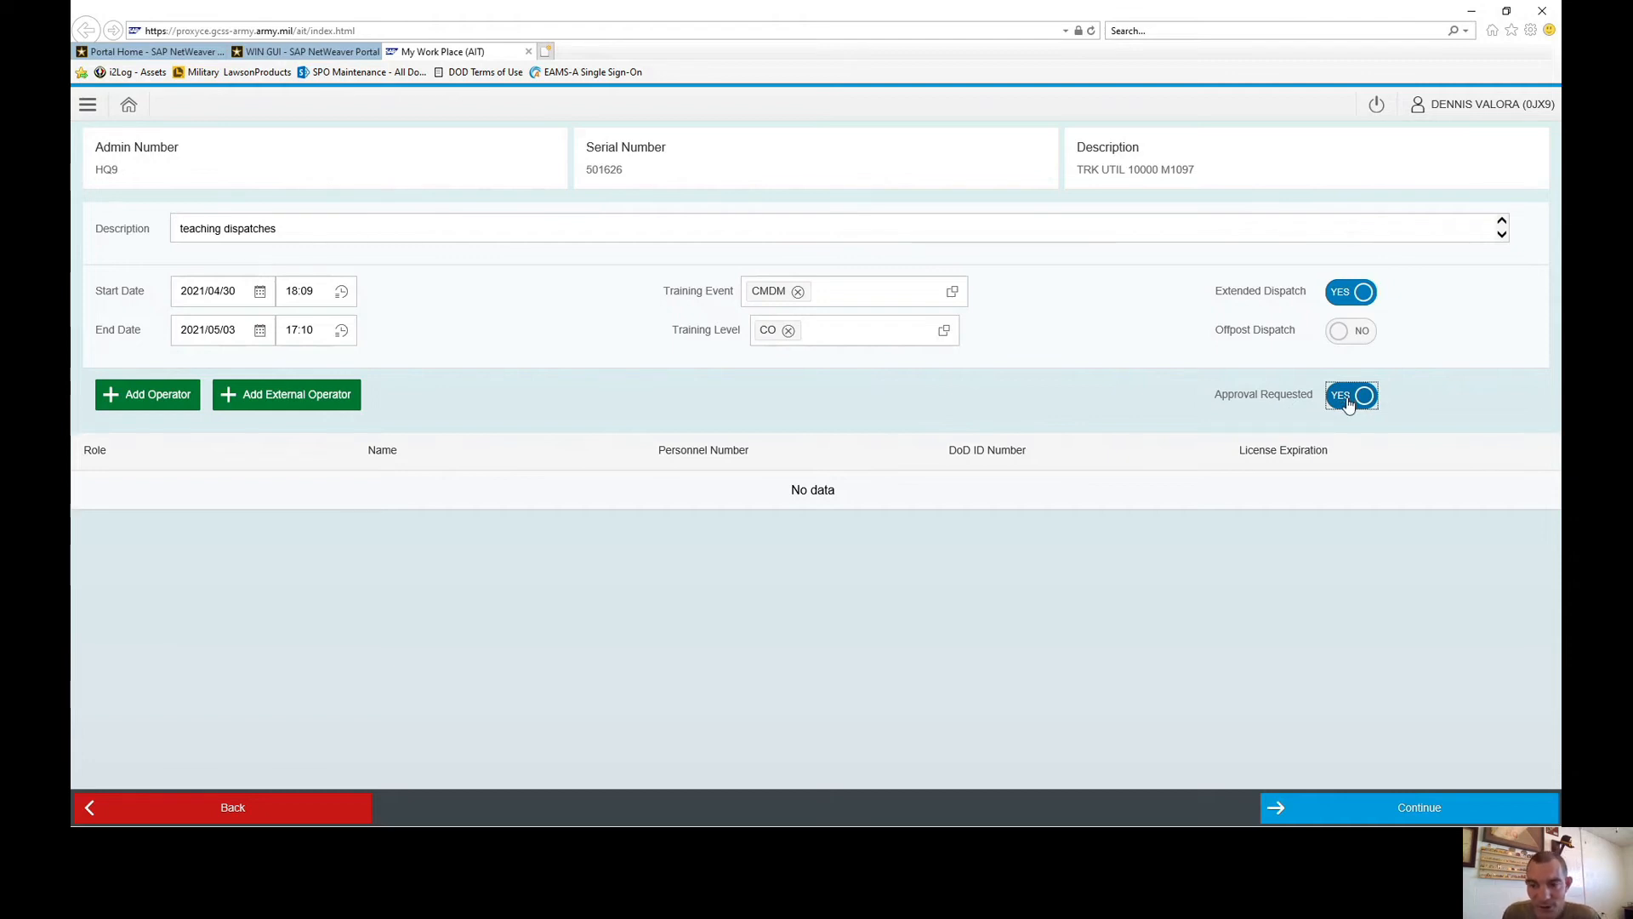
left_click(1348, 401)
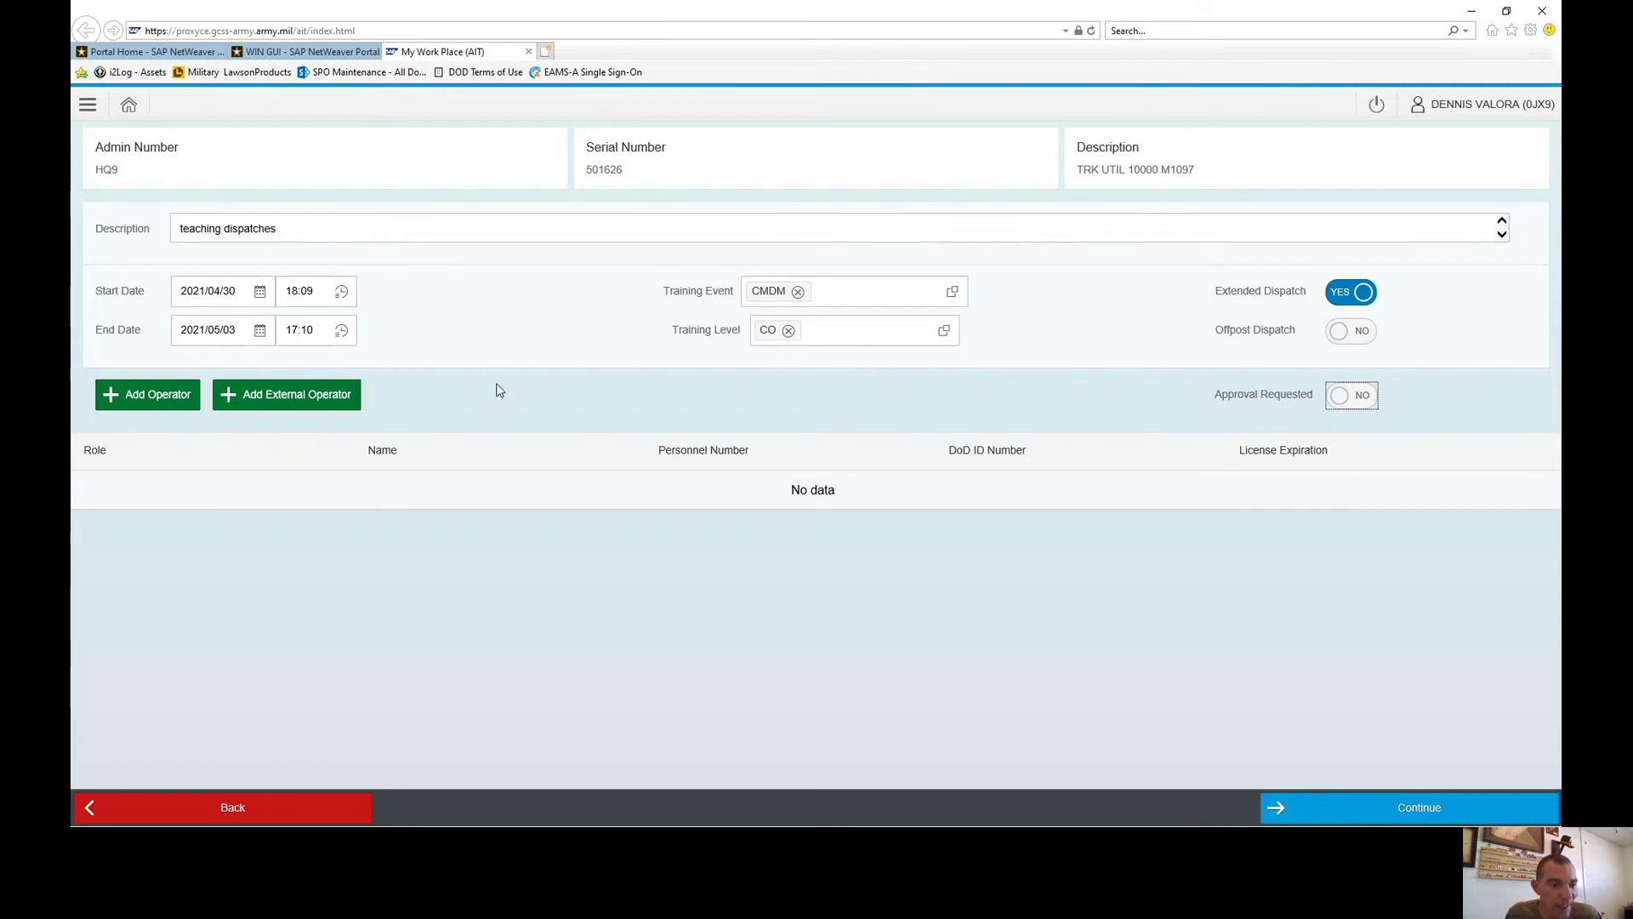
Add the operator found by last name to the dispatch as Primary Operator.
left_click(151, 393)
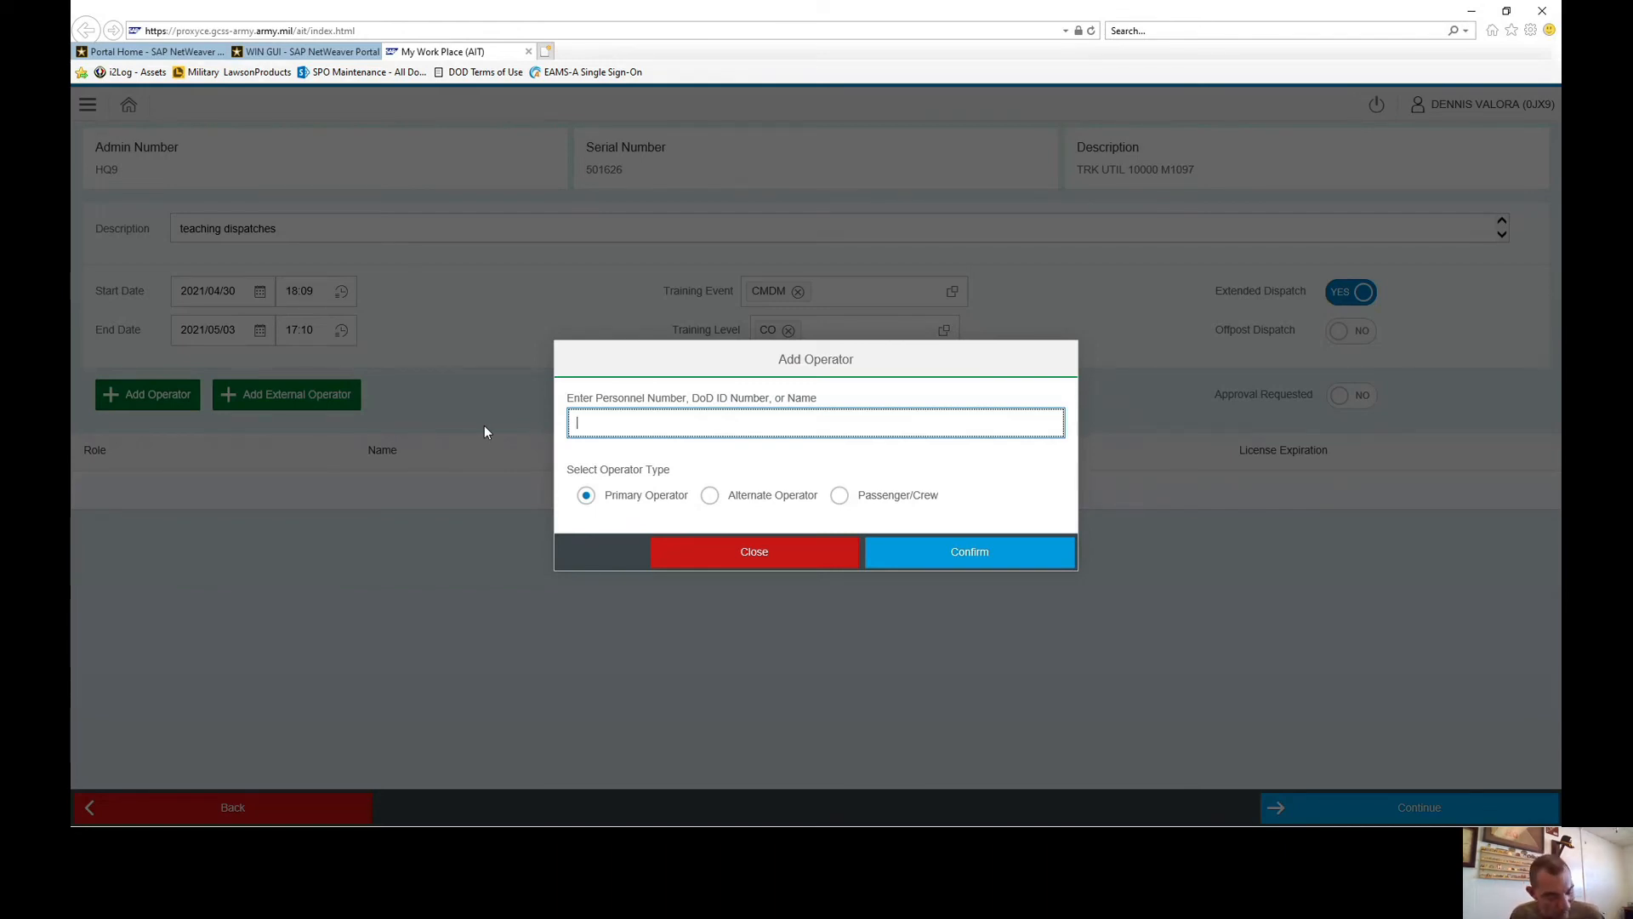
type("val")
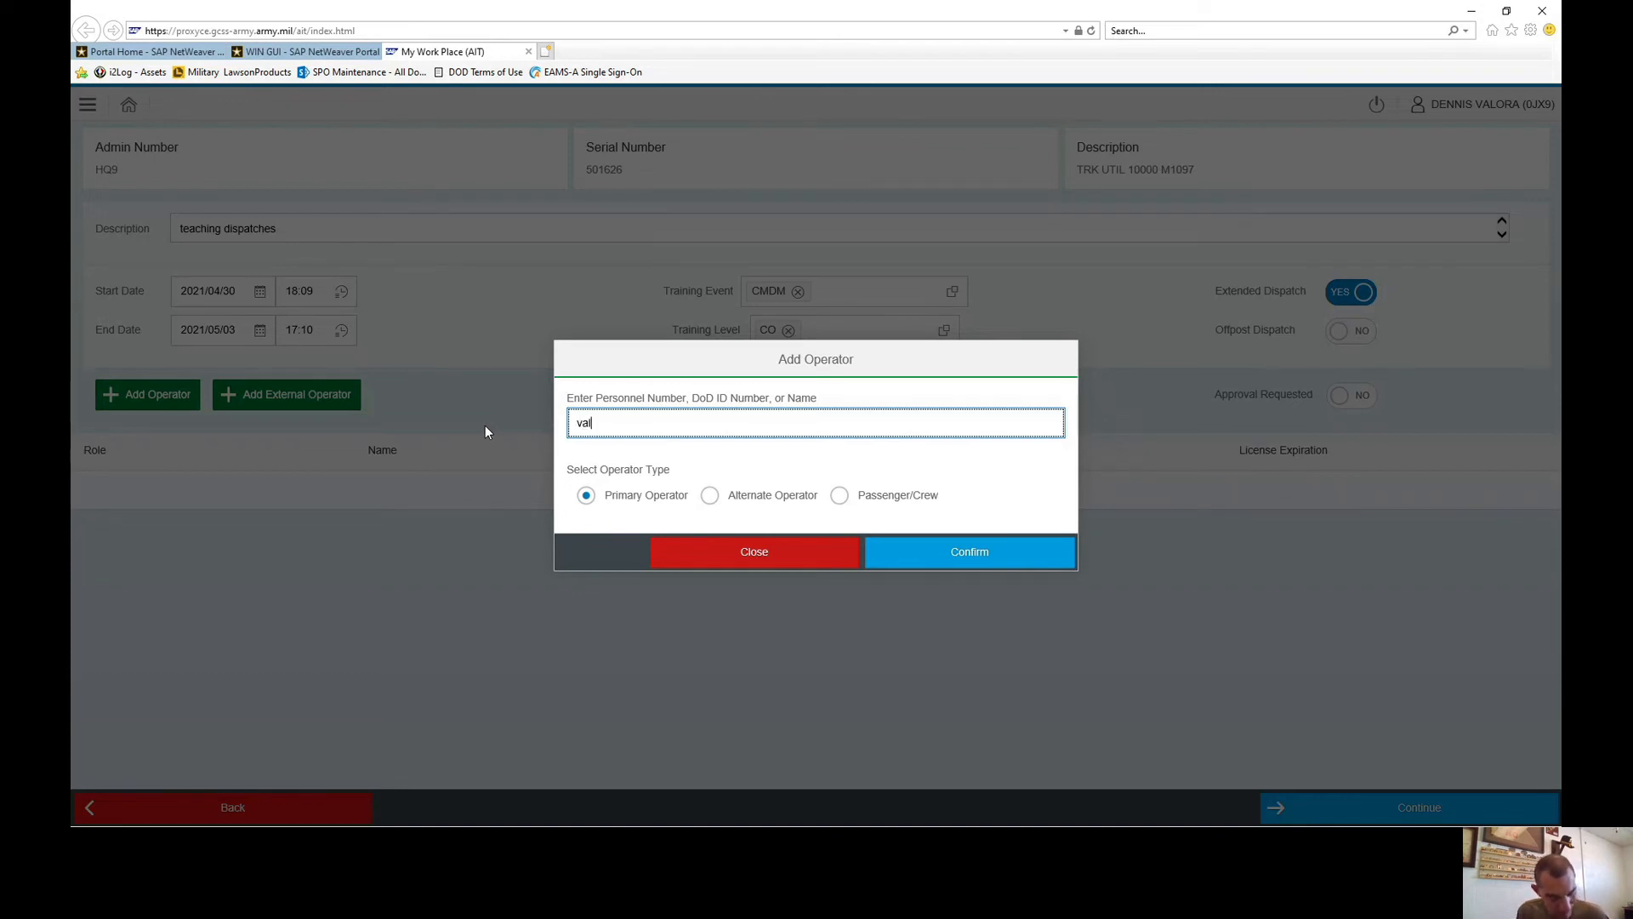
type("ora")
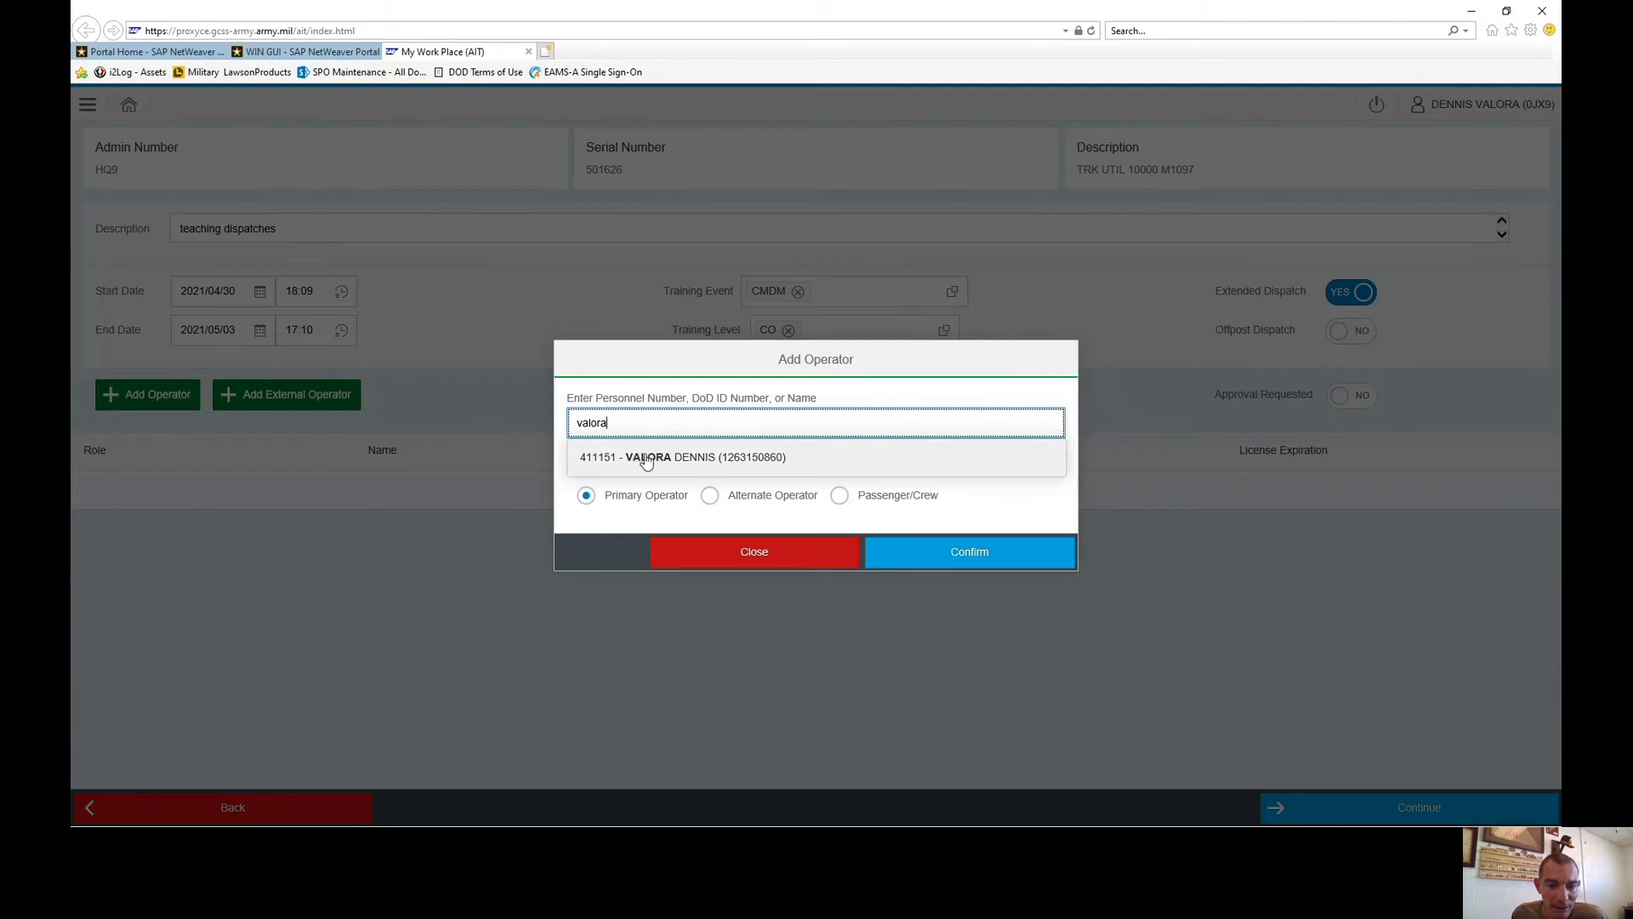
left_click(648, 460)
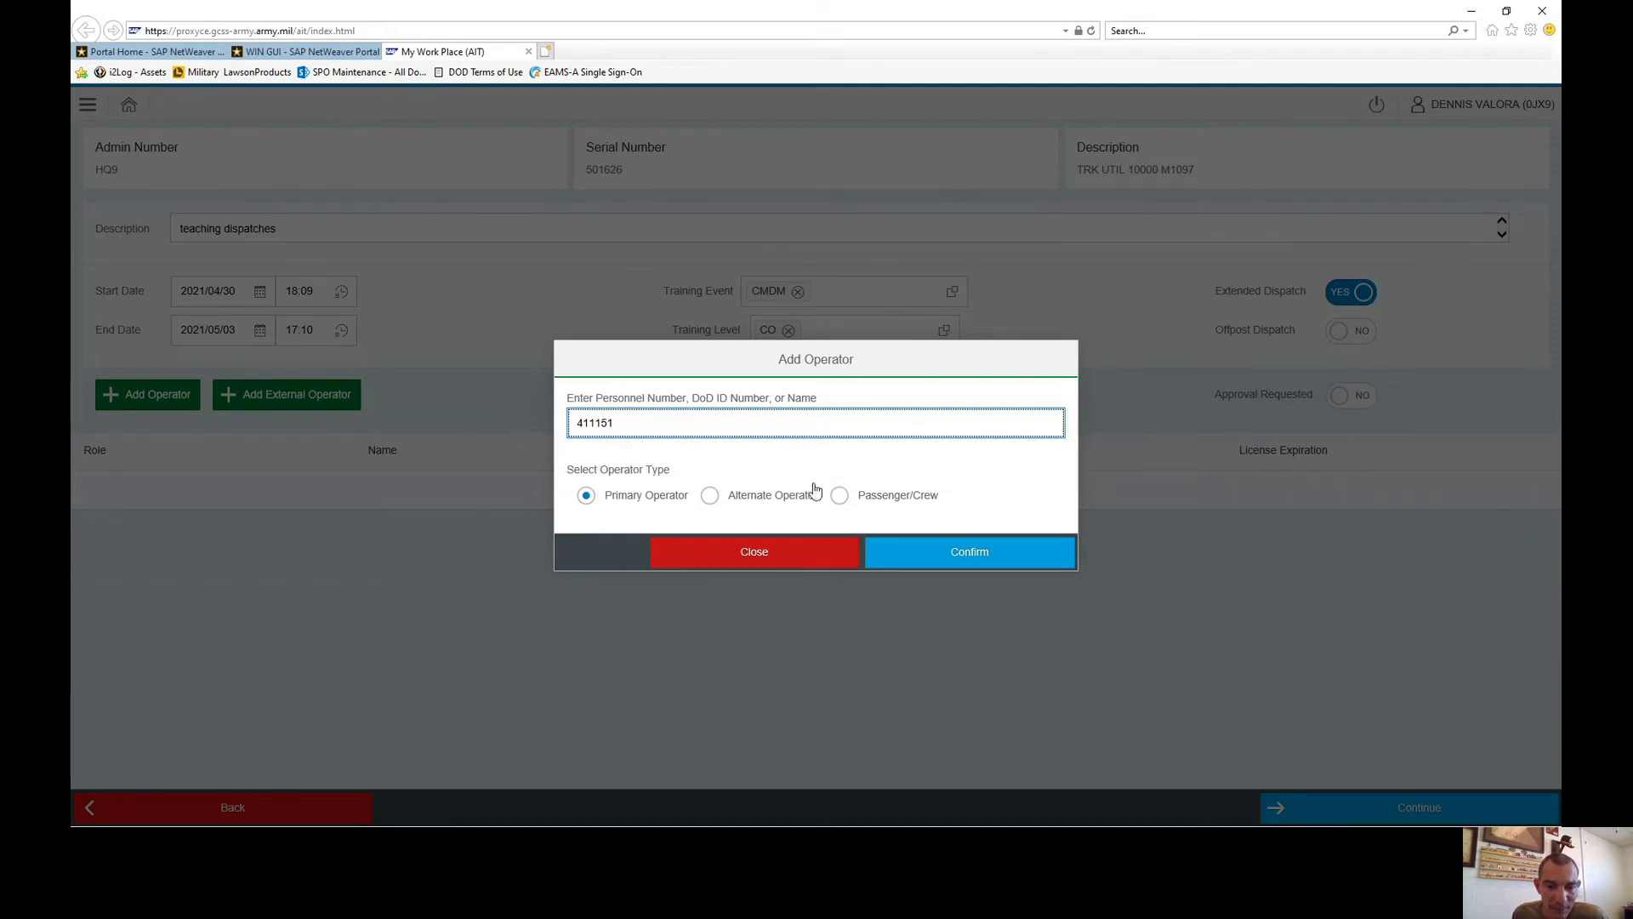
left_click(923, 559)
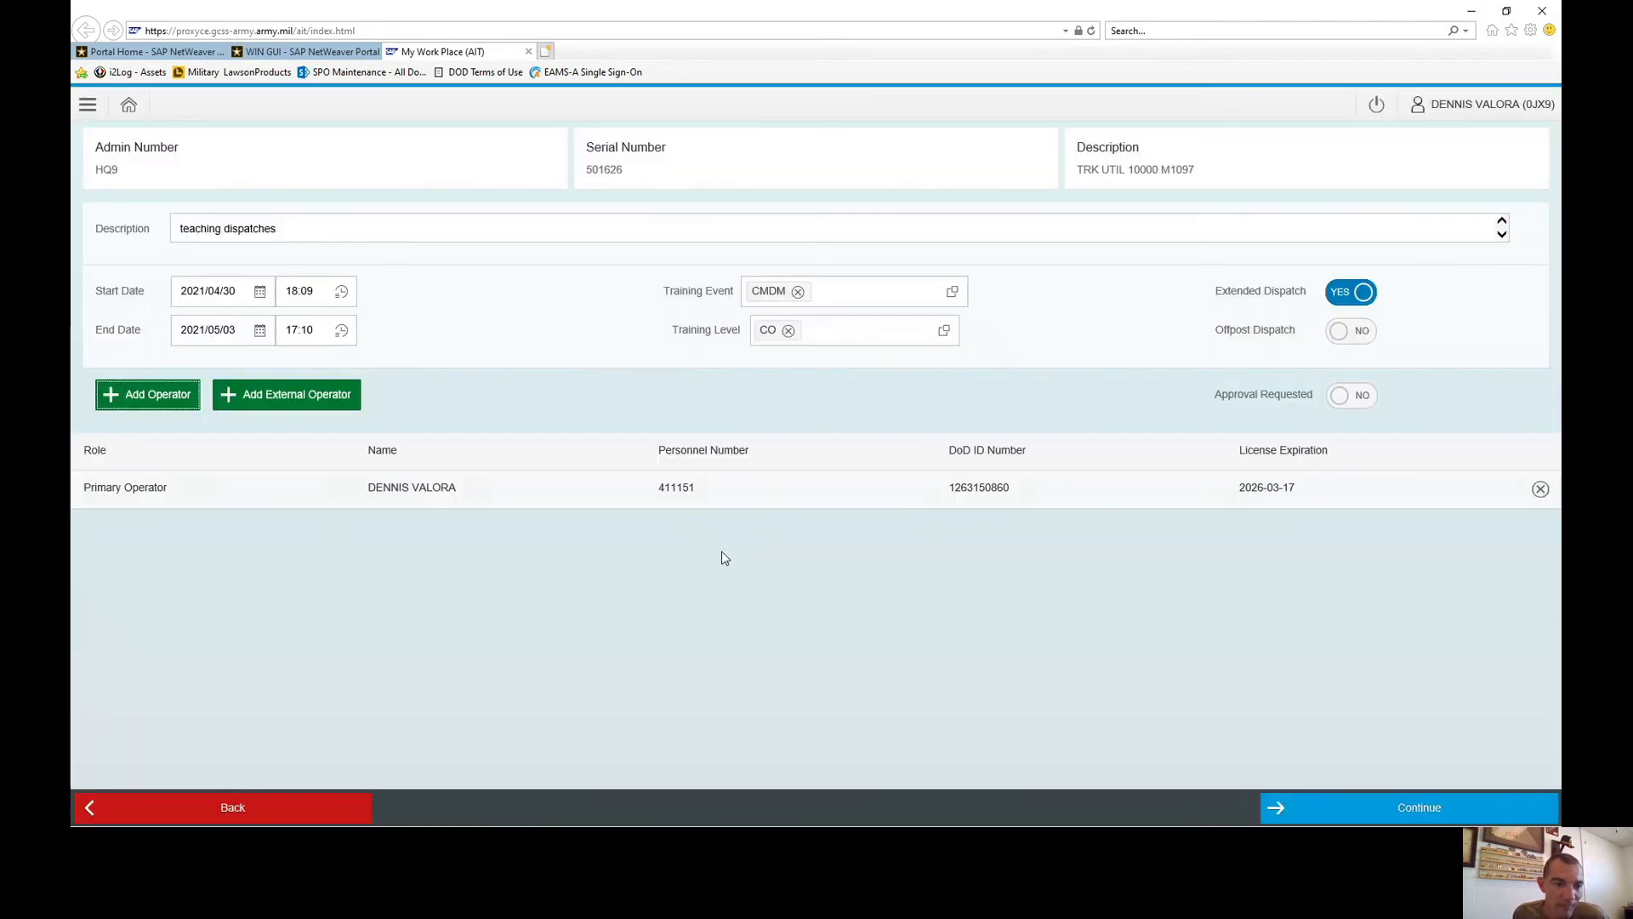
View the entry form for external operators and close it without adding anyone.
left_click(288, 406)
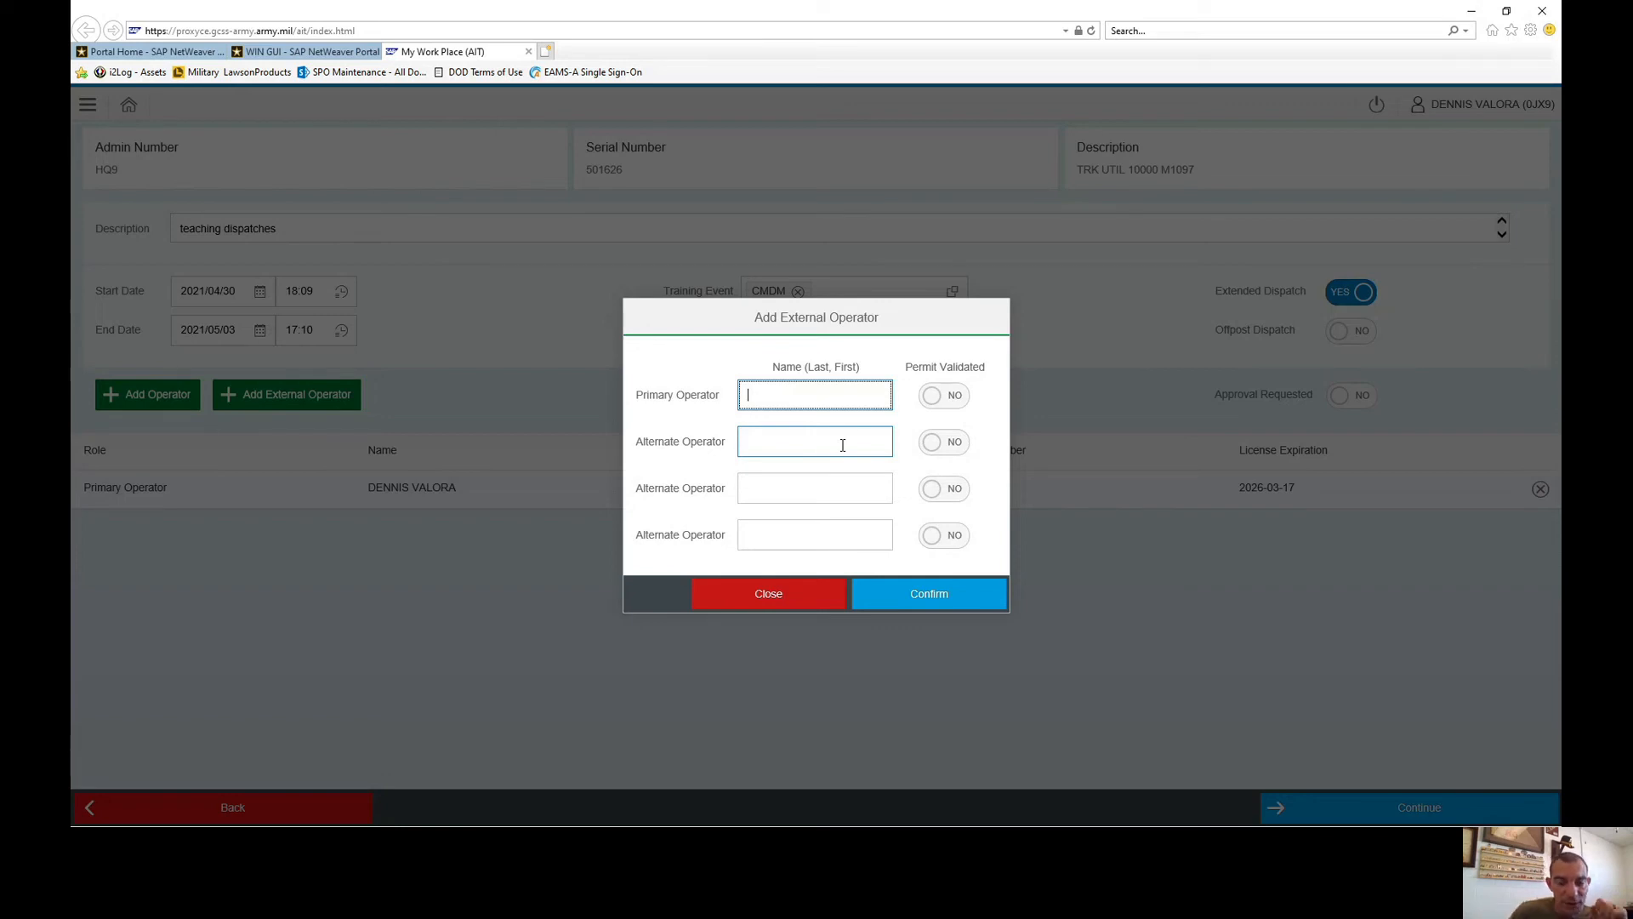
left_click(769, 595)
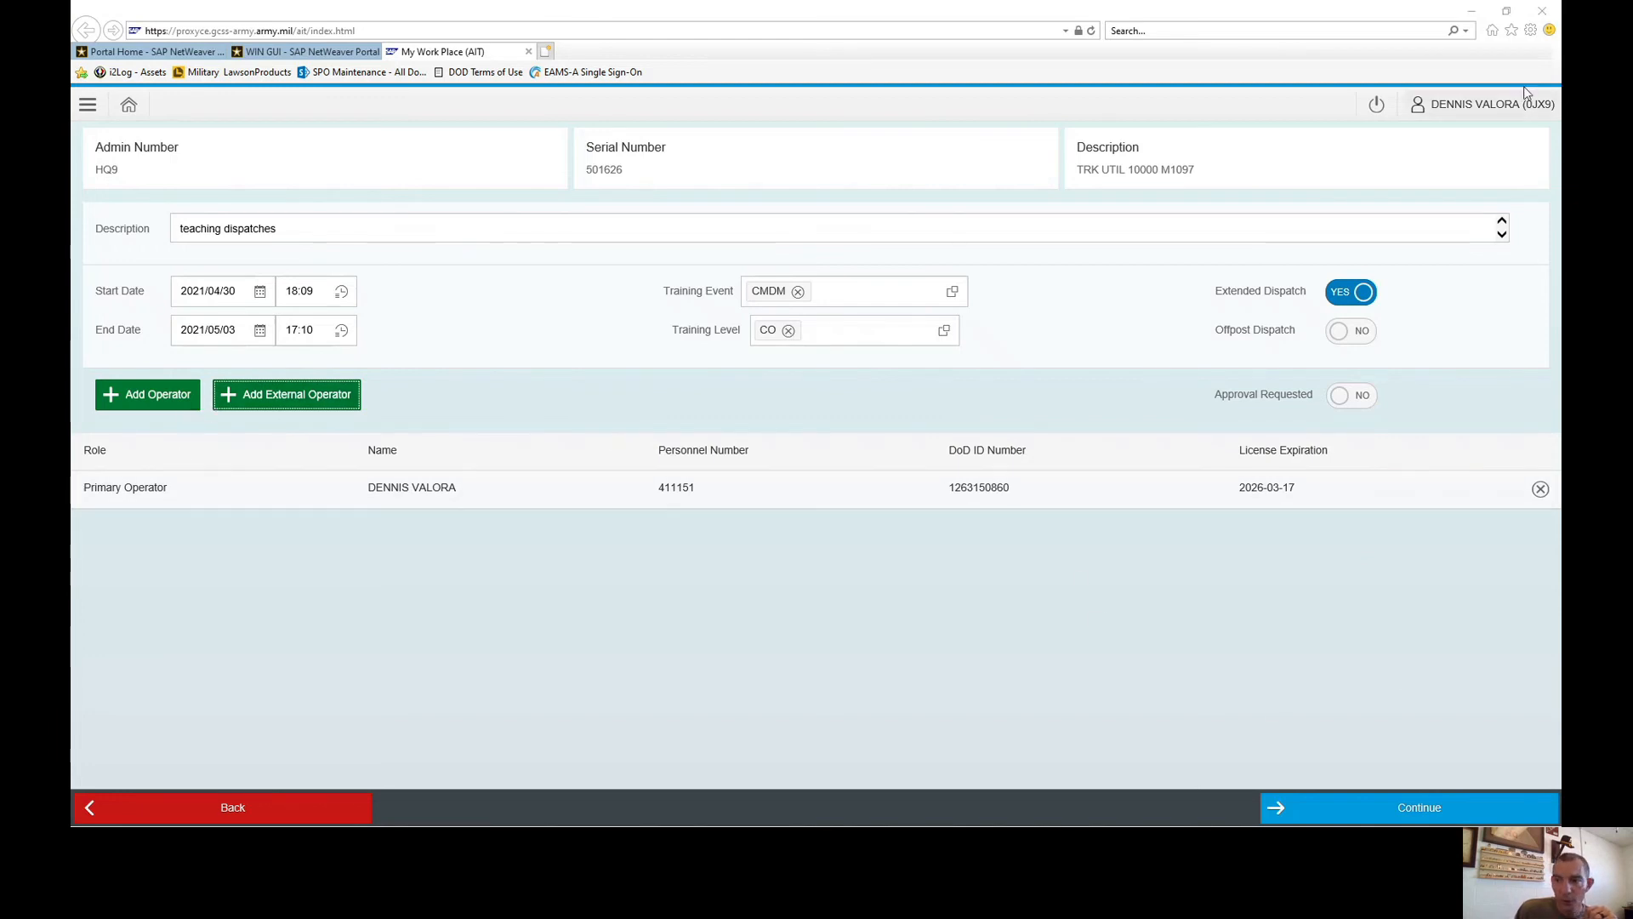
Continue with the completed dispatch form to the operator qualification check and create the dispatch.
left_click(1506, 12)
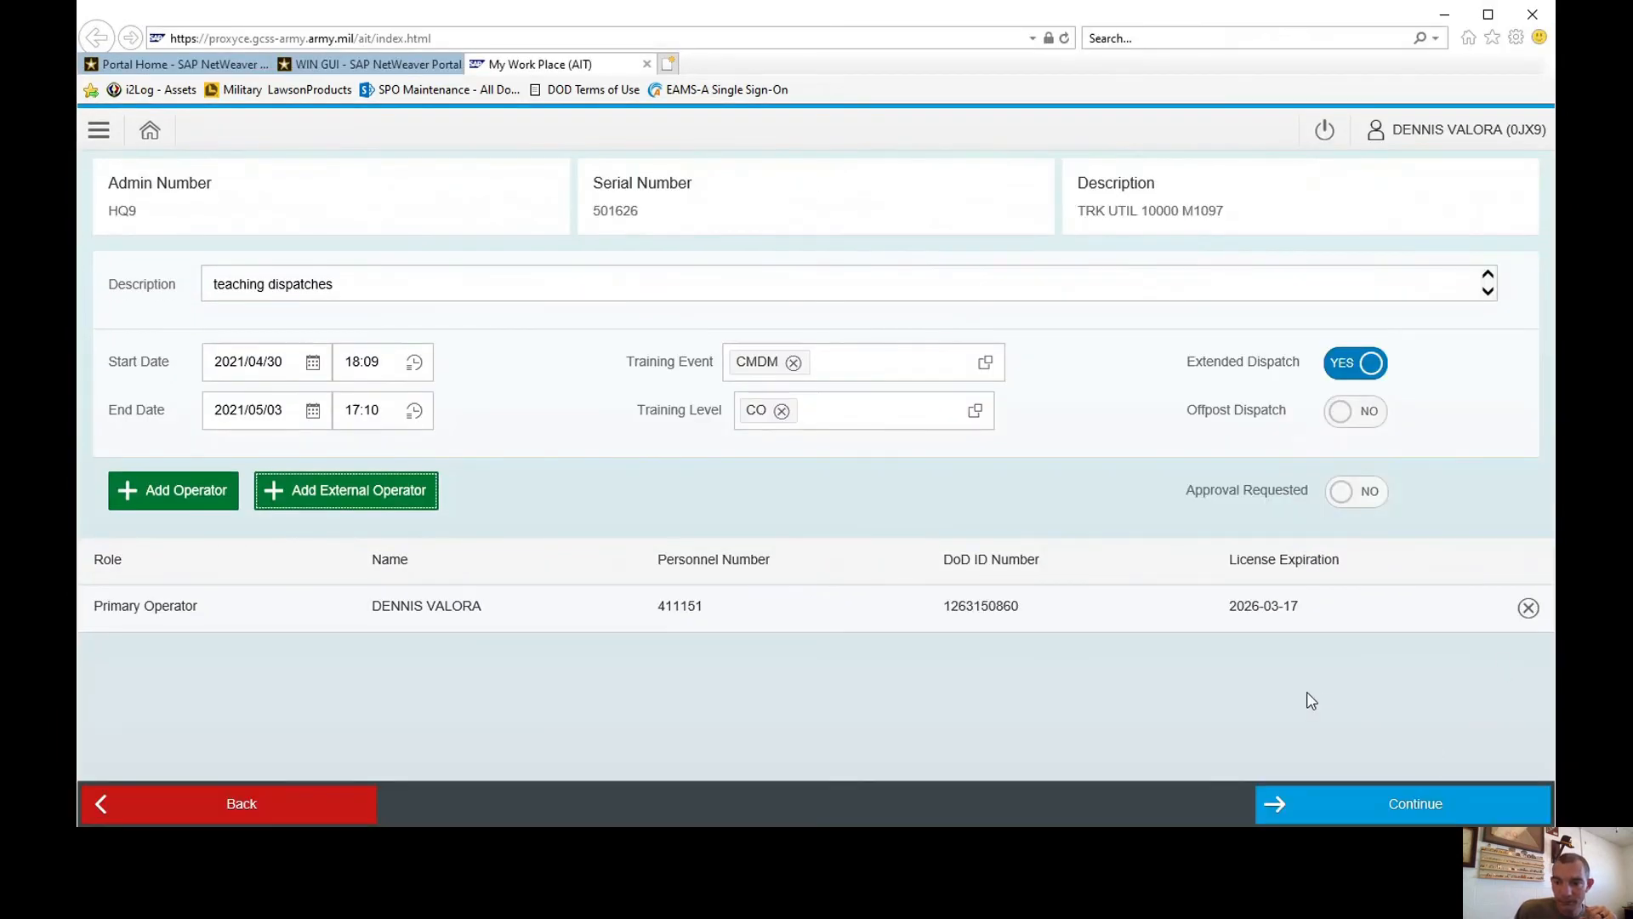
left_click(1403, 806)
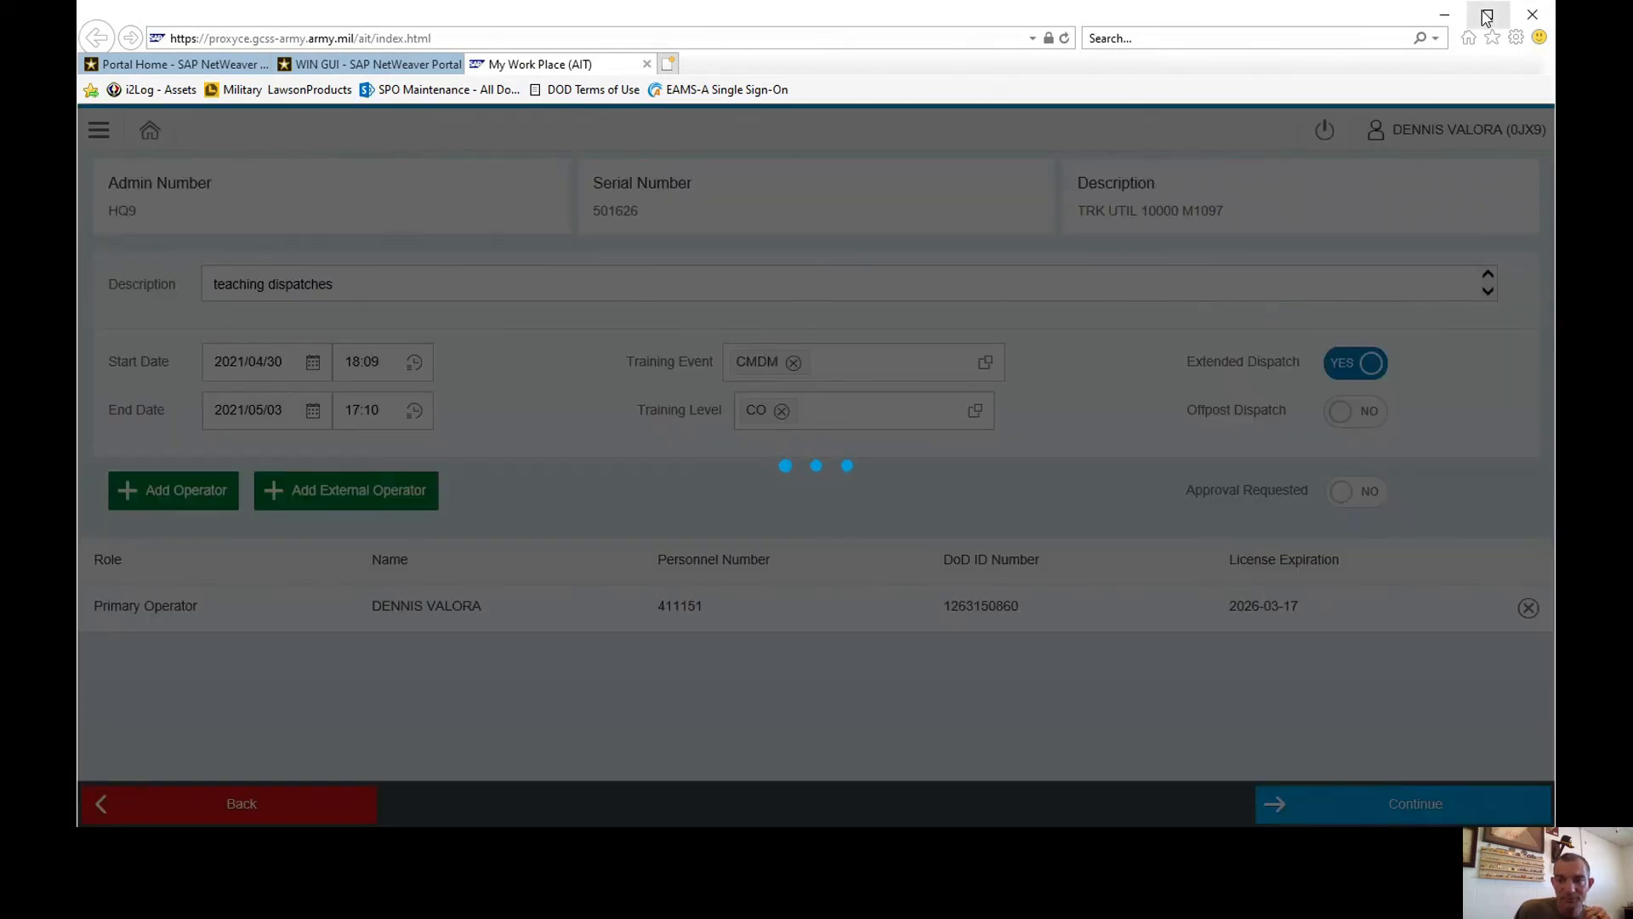
left_click(1488, 15)
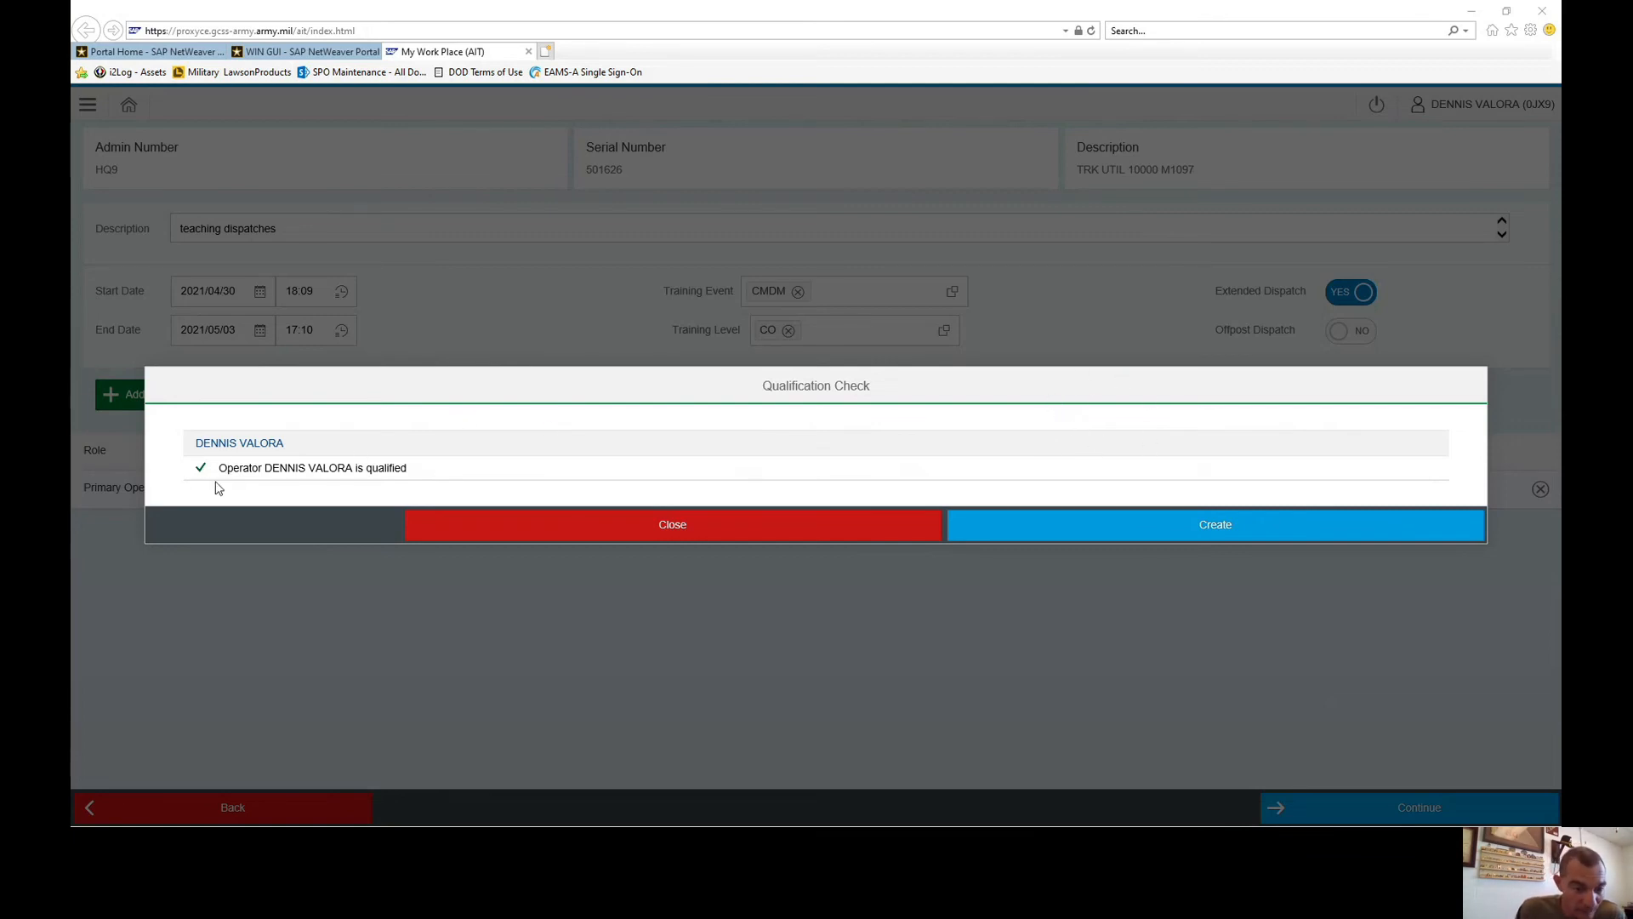
left_click(1180, 526)
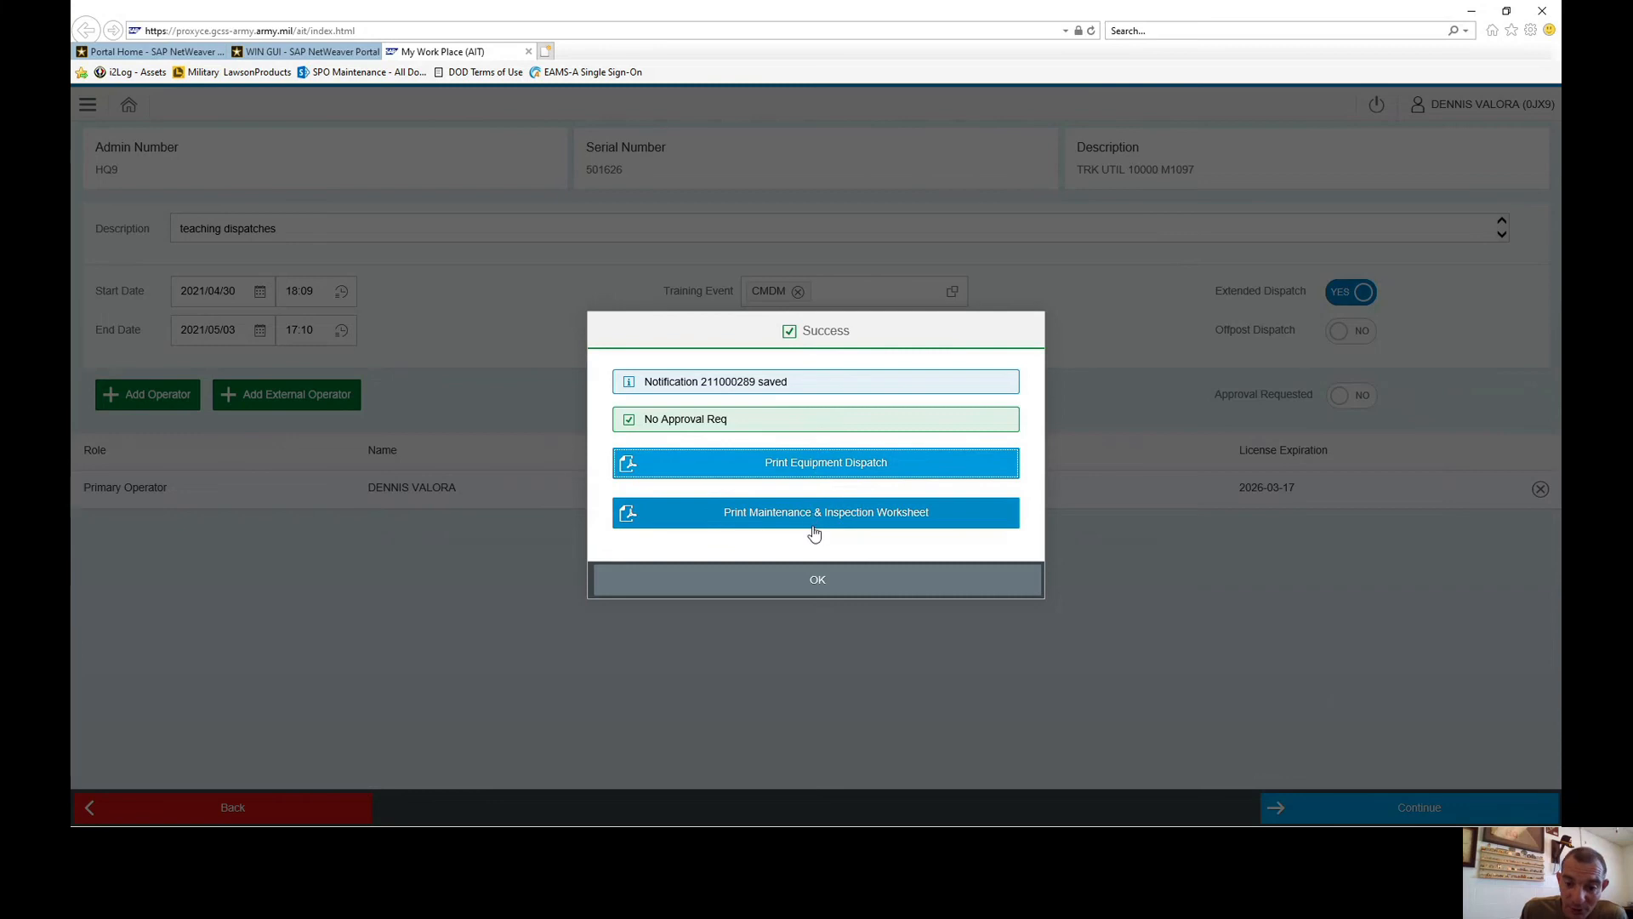
Generate the Equipment Dispatch printout for the new dispatch and open the PDF file.
left_click(819, 460)
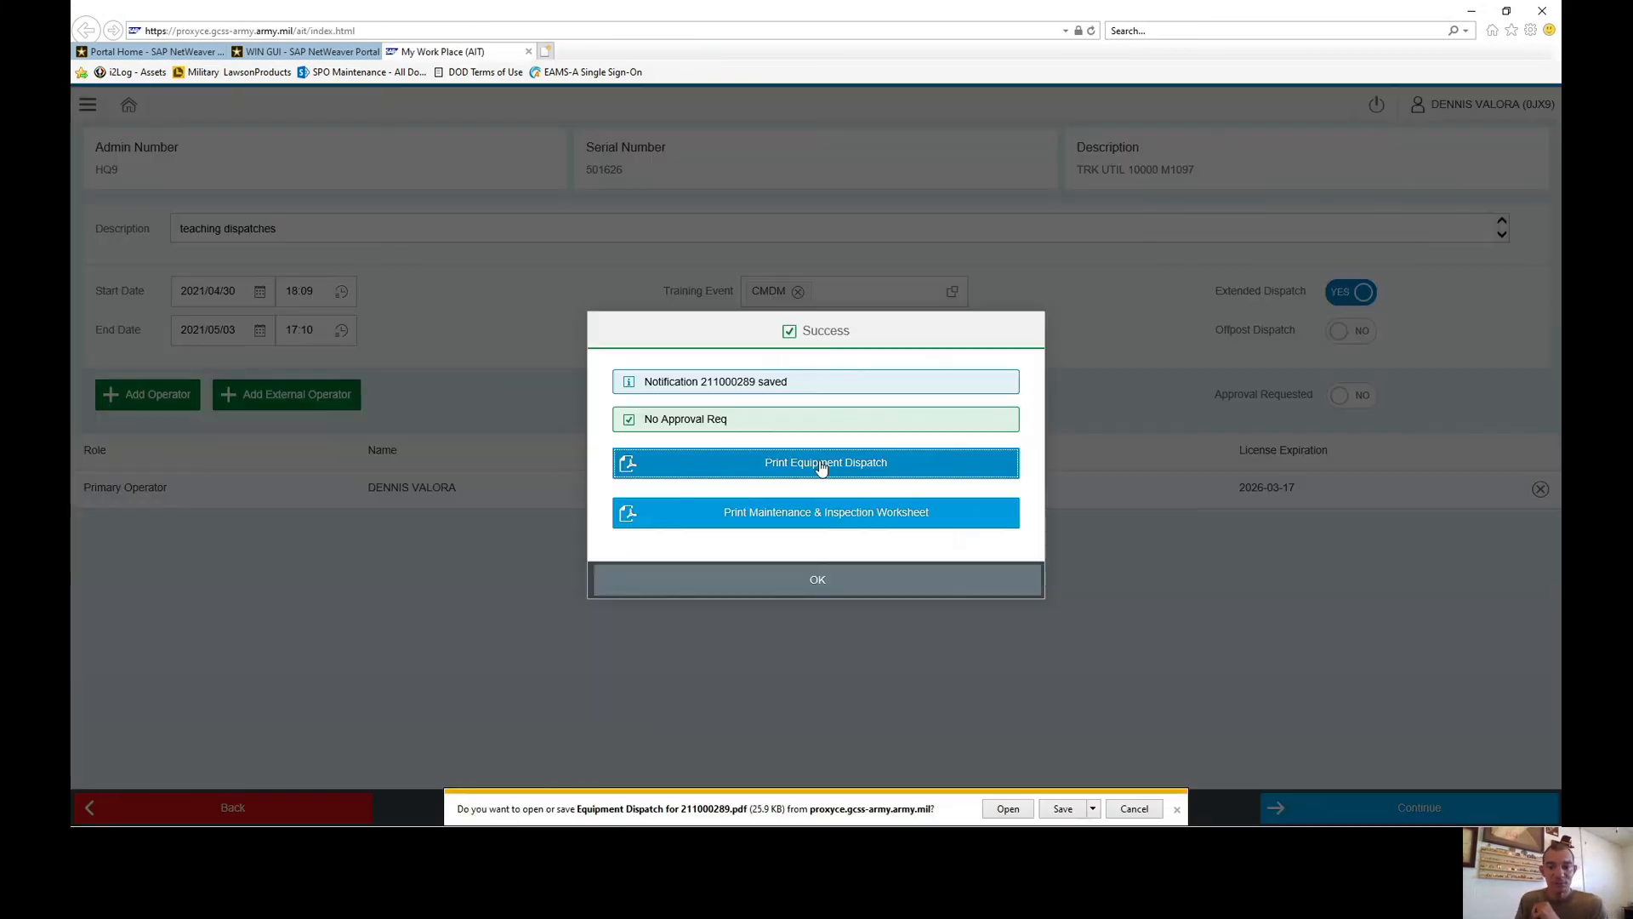
left_click(1008, 810)
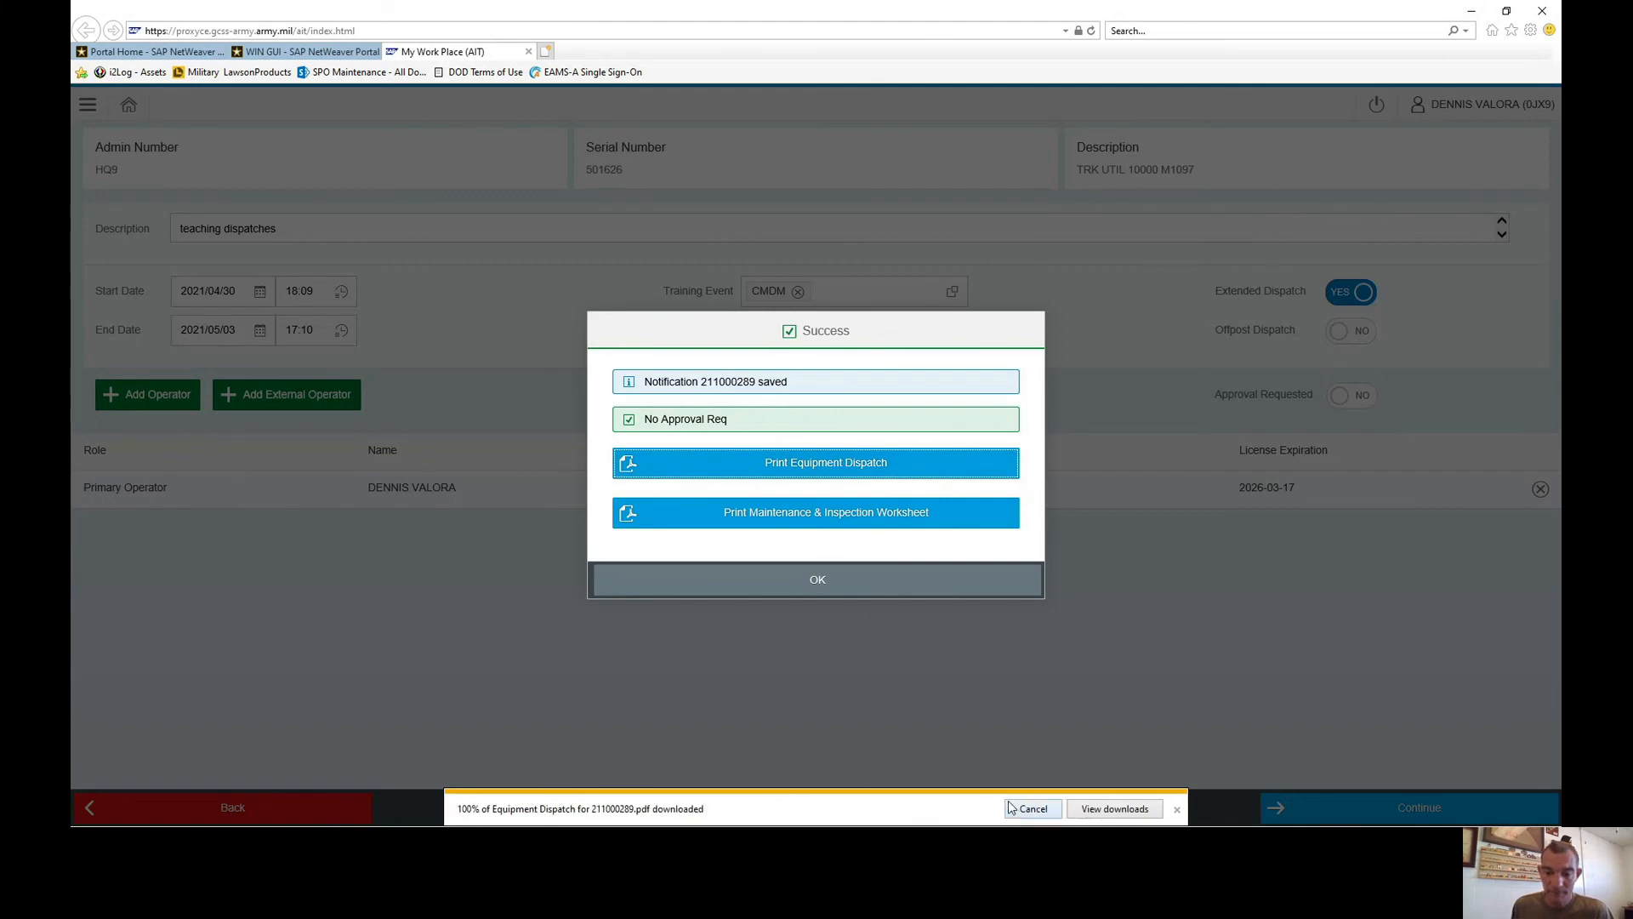